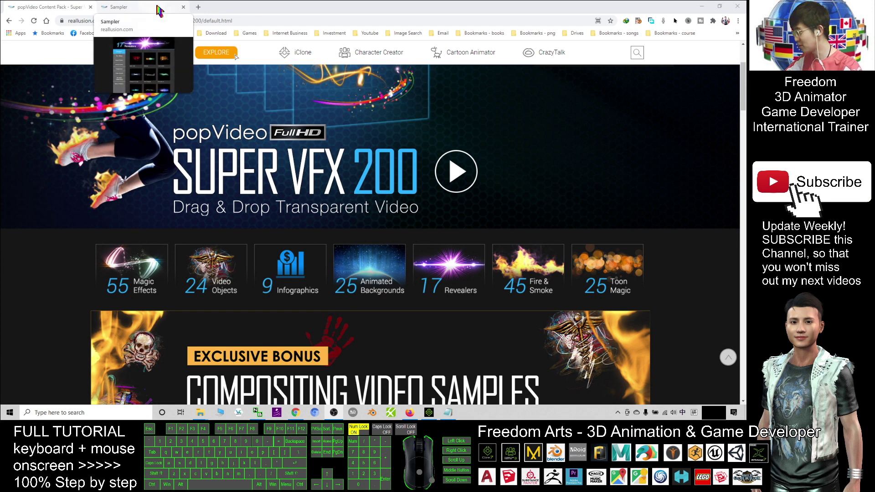
{"action": "left_click", "coordinate": [235, 56]}
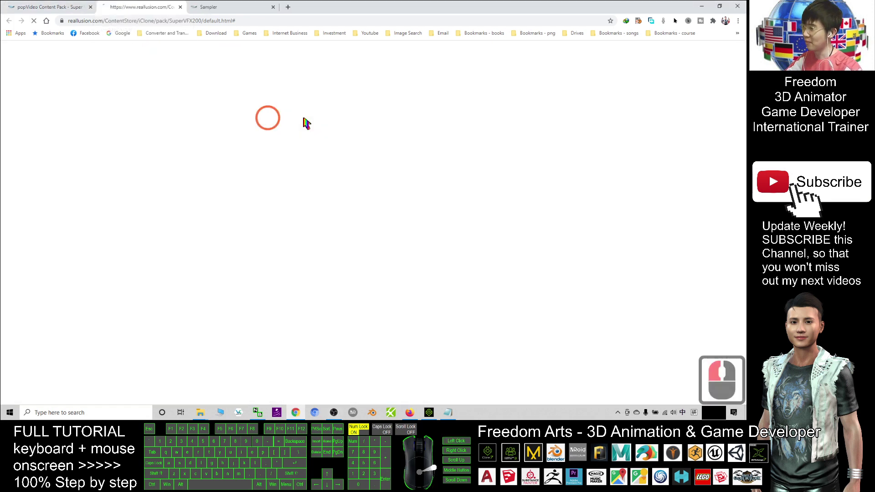
{"action": "left_click", "coordinate": [137, 7]}
{"action": "key", "text": "ctrl+w"}
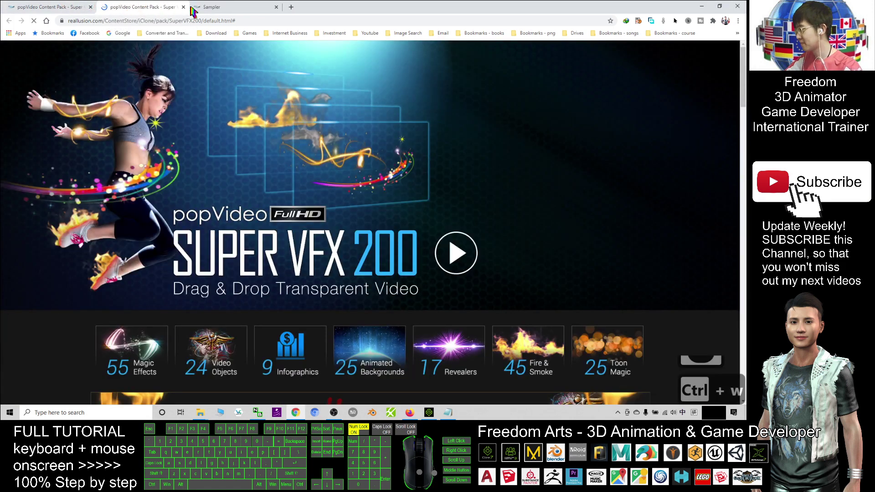
{"action": "key", "text": "ctrl+w"}
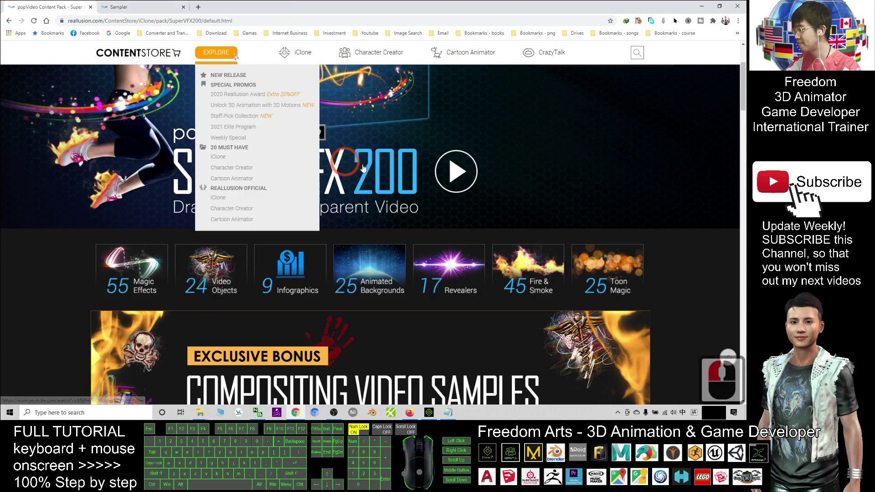
{"action": "left_click", "coordinate": [217, 80]}
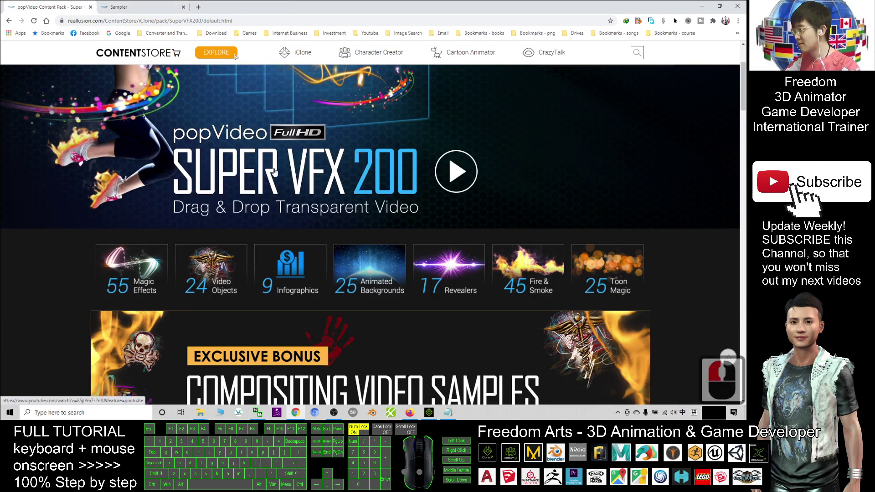
Step: Open the sample page for the Video Objects category of the Super VFX 200 content pack
{"action": "scroll", "coordinate": [455, 171], "scroll_direction": "down", "scroll_amount": 4}
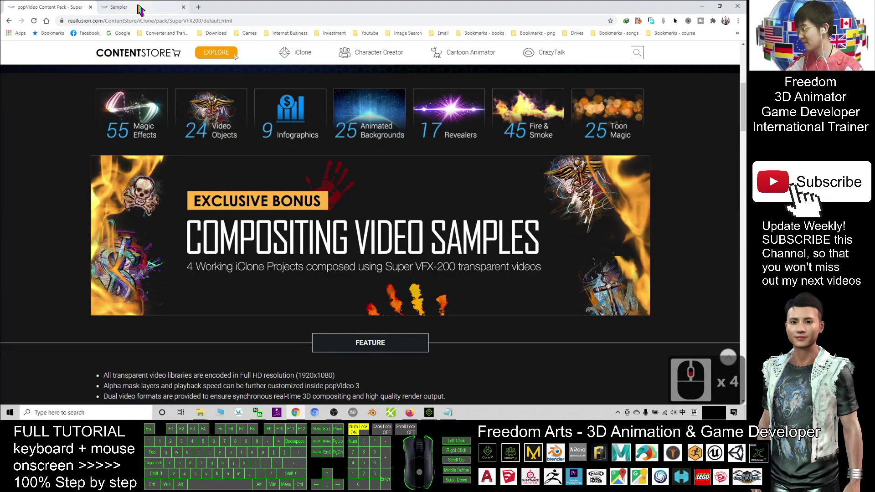
{"action": "left_click", "coordinate": [226, 116]}
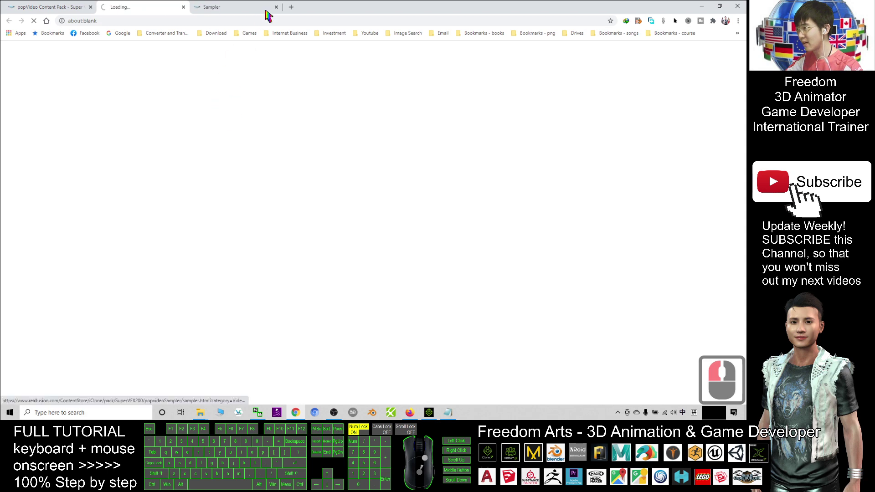
{"action": "scroll", "coordinate": [248, 177], "scroll_direction": "up", "scroll_amount": 3}
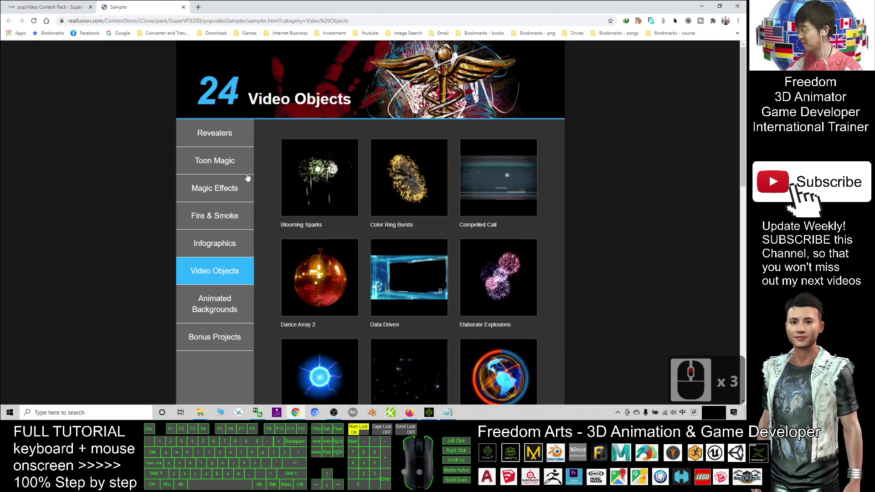
Step: Preview the Angry Glimmer, Ball Beams and Chase the Shine revealers and the Dimensional Spark magic effect
{"action": "left_click", "coordinate": [214, 135]}
{"action": "left_click", "coordinate": [318, 176]}
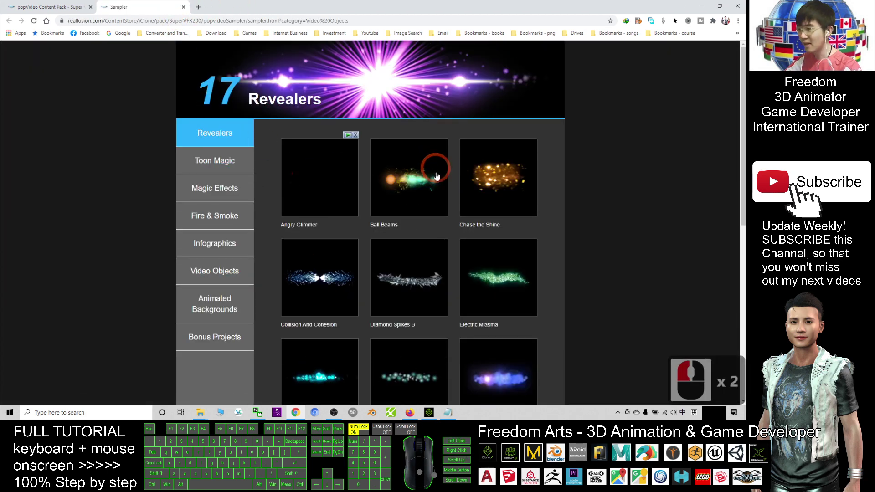
{"action": "left_click", "coordinate": [403, 175]}
{"action": "left_click", "coordinate": [498, 172]}
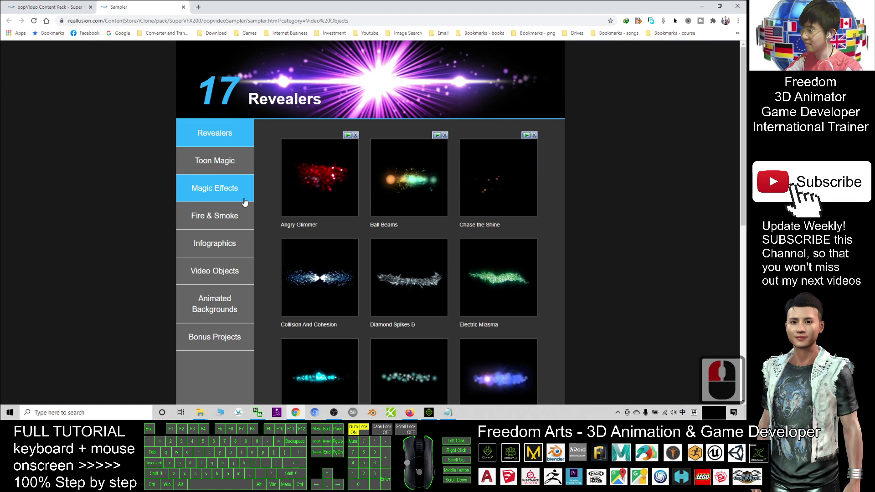
{"action": "left_click", "coordinate": [212, 182]}
{"action": "left_click", "coordinate": [406, 269]}
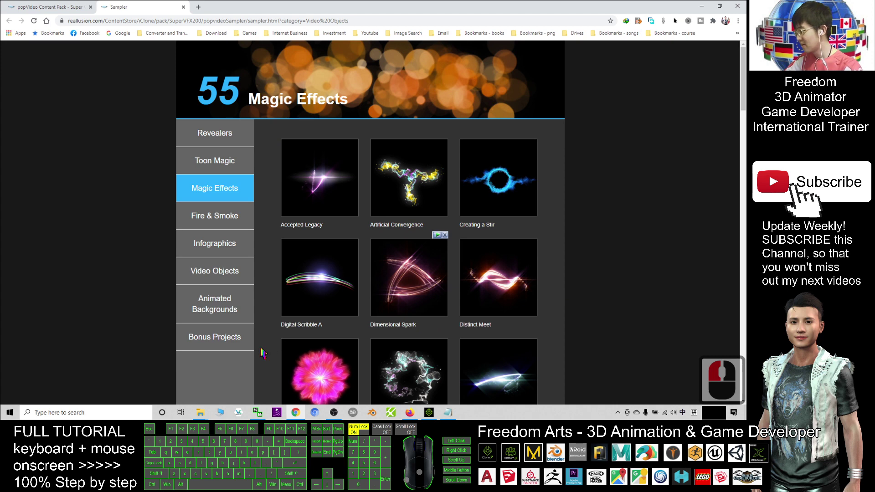
Step: Switch to the File Explorer window showing the Super VFX 200 folder and copy its folder path
{"action": "mouse_move", "coordinate": [203, 417]}
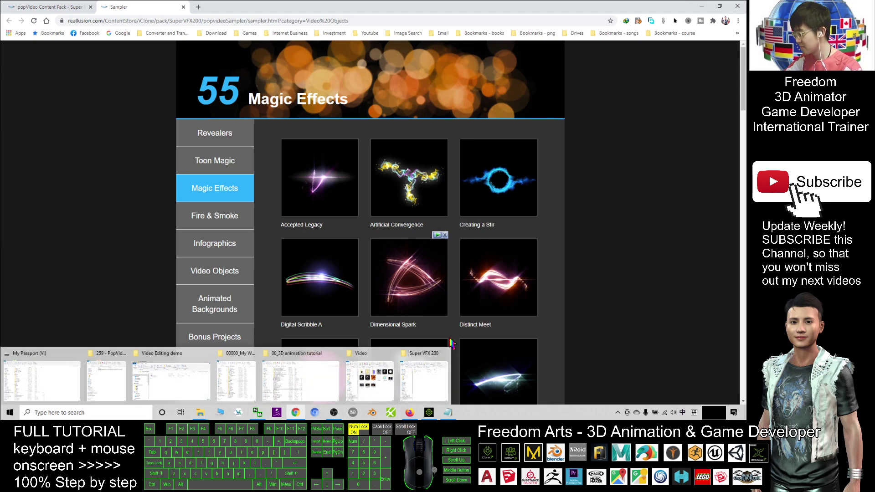
{"action": "right_click", "coordinate": [202, 415]}
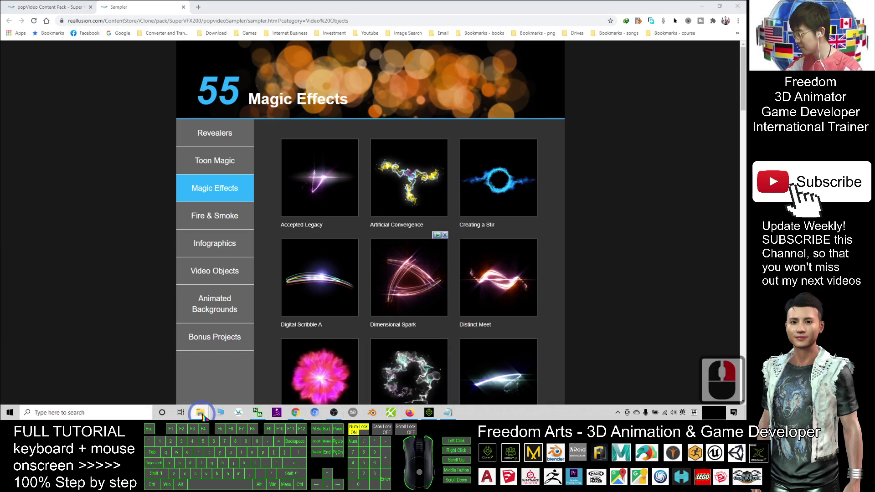
{"action": "left_click", "coordinate": [200, 414]}
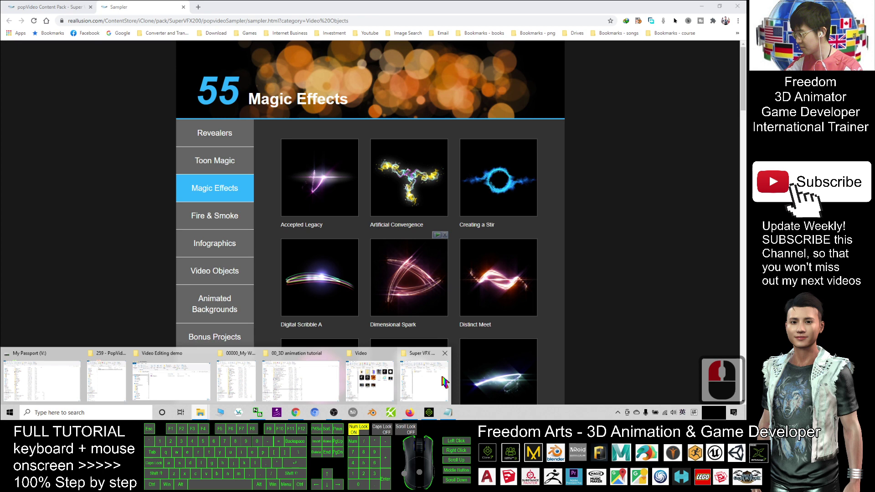
{"action": "left_click", "coordinate": [424, 378]}
{"action": "left_click", "coordinate": [203, 414]}
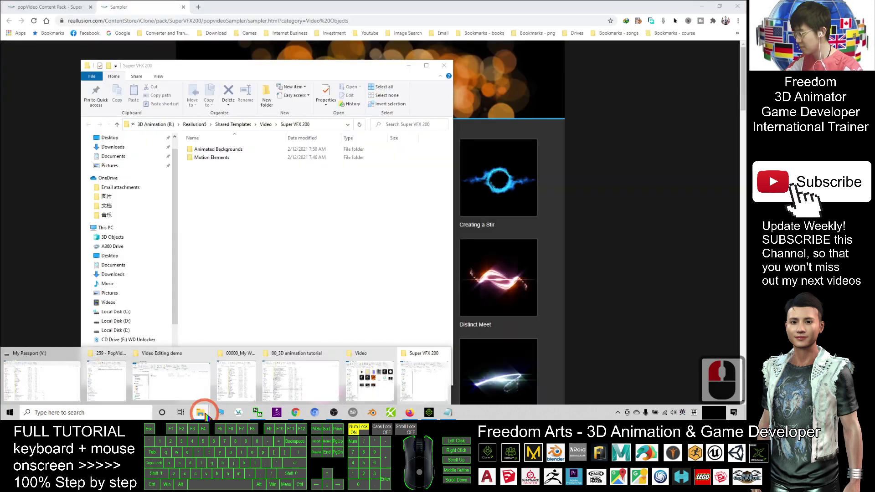
{"action": "left_click", "coordinate": [324, 128]}
{"action": "key", "text": "ctrl+c"}
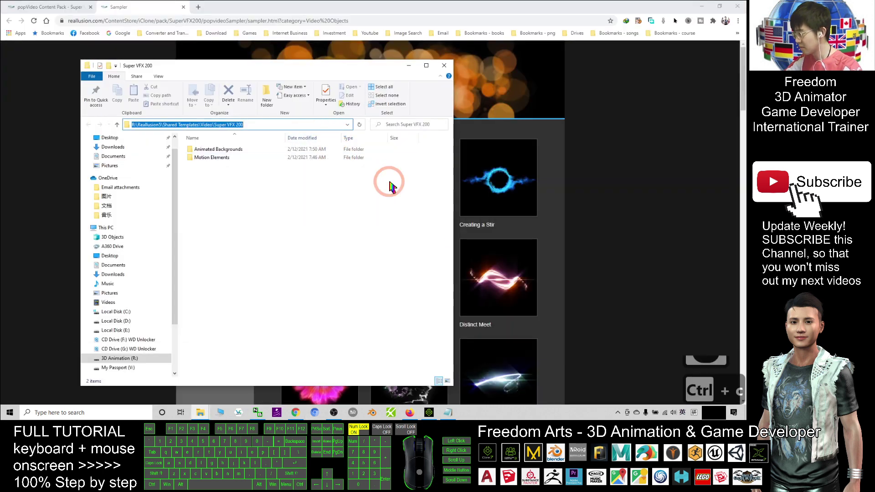
Step: Open a new File Explorer window at R:\Reallusion5\Shared Templates\Video\Super VFX 200 using the copied path
{"action": "right_click", "coordinate": [200, 414]}
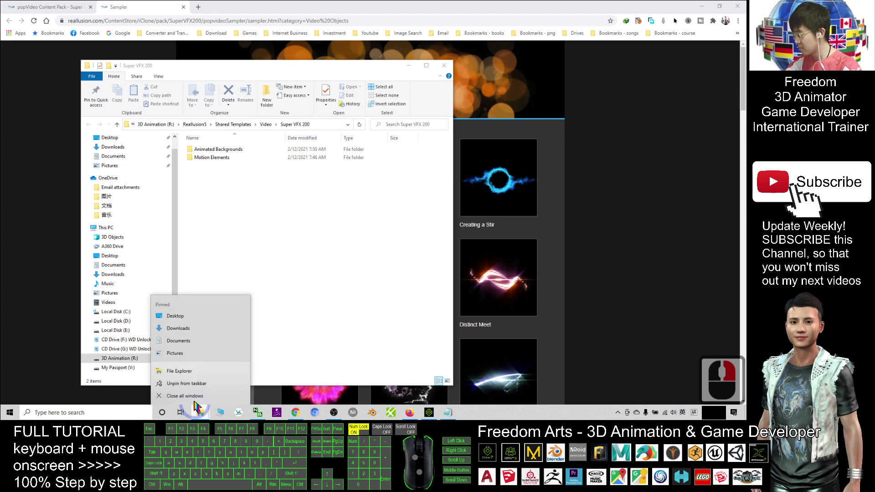
{"action": "left_click", "coordinate": [201, 413]}
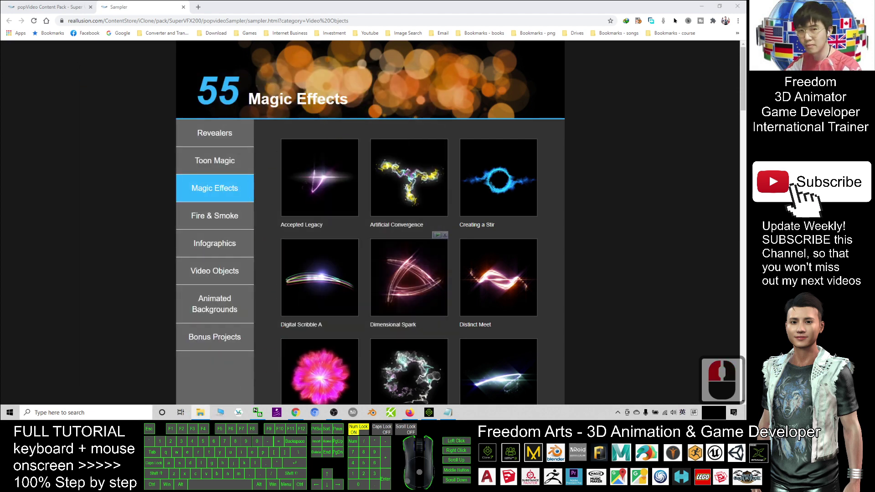
{"action": "key", "text": "ctrl+v"}
{"action": "key", "text": "Return"}
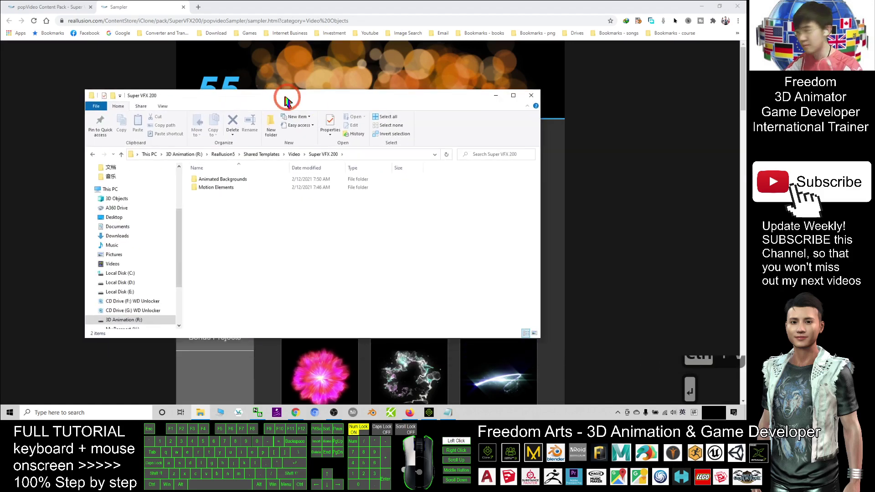
Step: Open the Fire folder inside Animated Backgrounds
{"action": "left_click", "coordinate": [242, 180]}
{"action": "left_click", "coordinate": [211, 179]}
{"action": "left_click", "coordinate": [214, 181]}
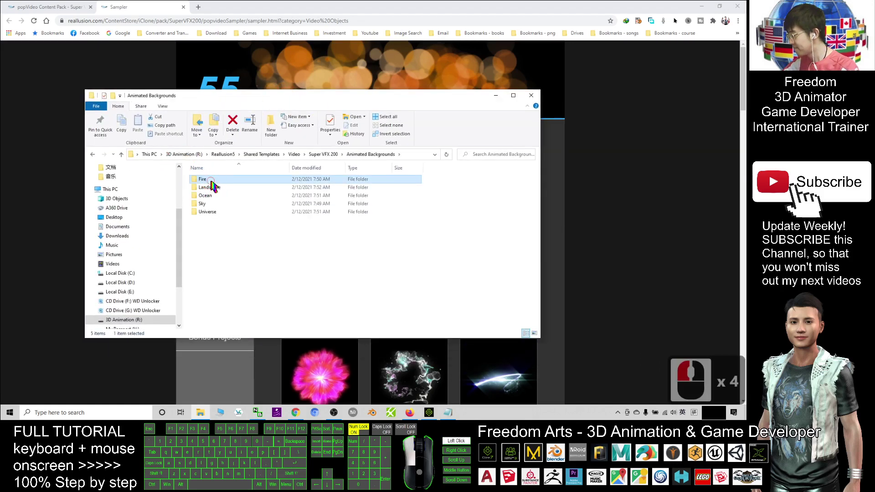
{"action": "double_click", "coordinate": [211, 181]}
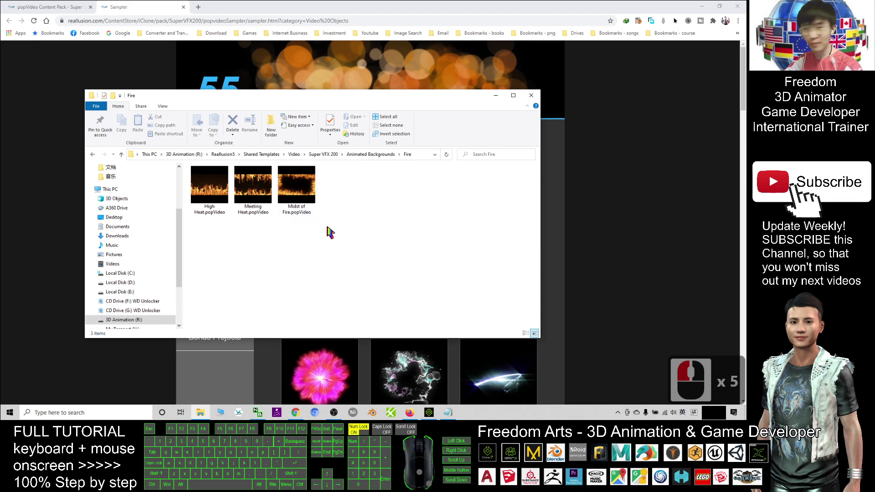
Step: Switch to iClone 7 and create a FaceCam billboard in the empty project
{"action": "left_click", "coordinate": [429, 413]}
{"action": "scroll", "coordinate": [364, 246], "scroll_direction": "up", "scroll_amount": 2}
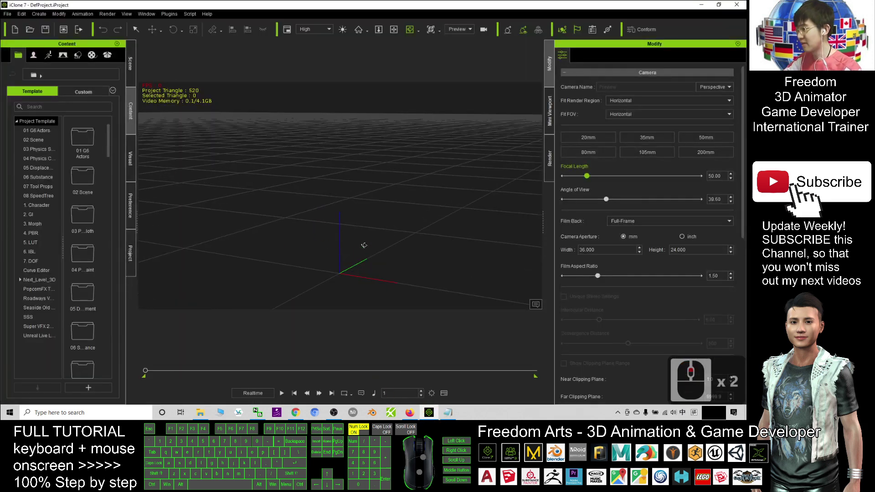
{"action": "scroll", "coordinate": [373, 199], "scroll_direction": "down", "scroll_amount": 4}
{"action": "key", "text": "c"}
{"action": "mouse_move", "coordinate": [374, 199]}
{"action": "left_mouse_down"}
{"action": "mouse_move", "coordinate": [379, 211]}
{"action": "mouse_move", "coordinate": [386, 181]}
{"action": "mouse_move", "coordinate": [377, 190]}
{"action": "left_mouse_up"}
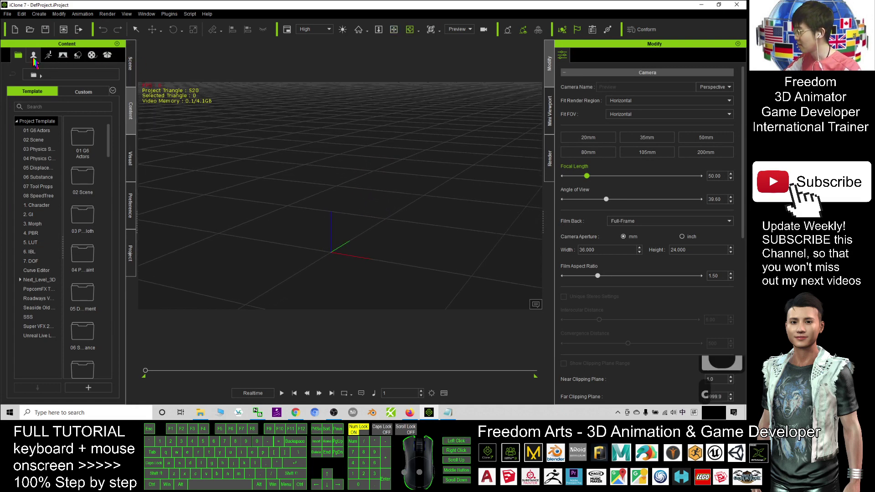
{"action": "left_click", "coordinate": [34, 55]}
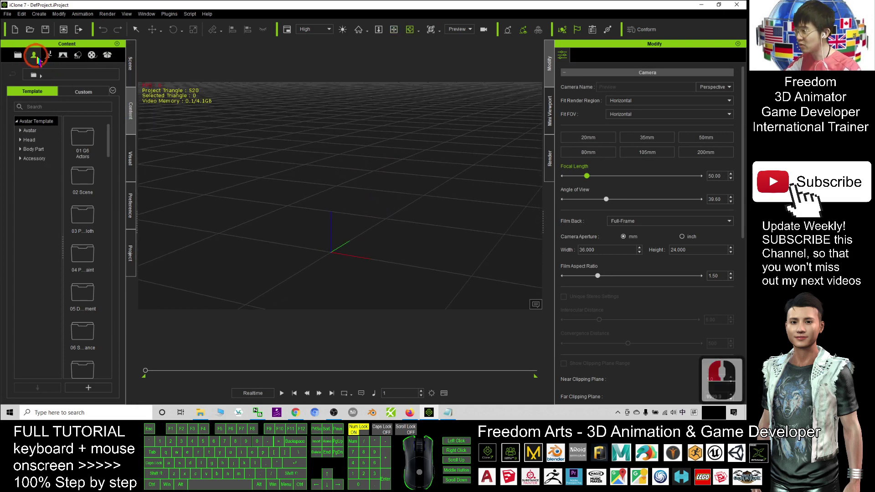
{"action": "left_click", "coordinate": [78, 56]}
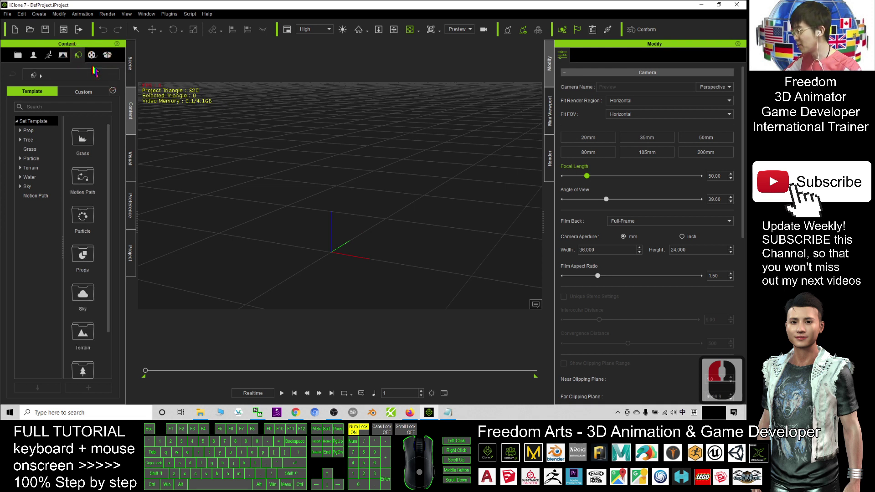
{"action": "left_click", "coordinate": [39, 14]}
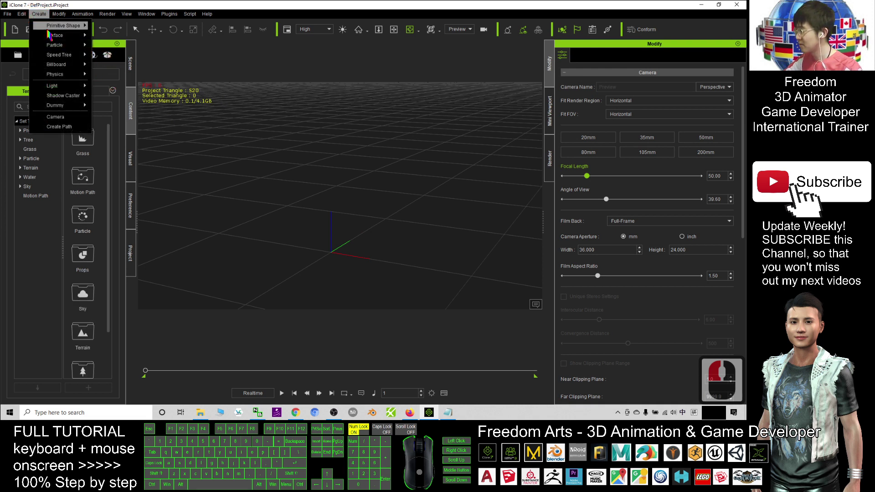
{"action": "left_click", "coordinate": [58, 65]}
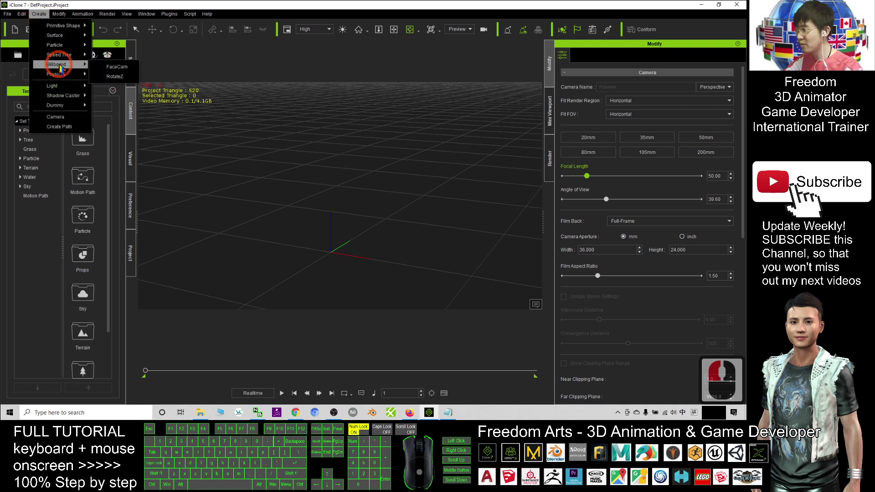
{"action": "left_click", "coordinate": [117, 66]}
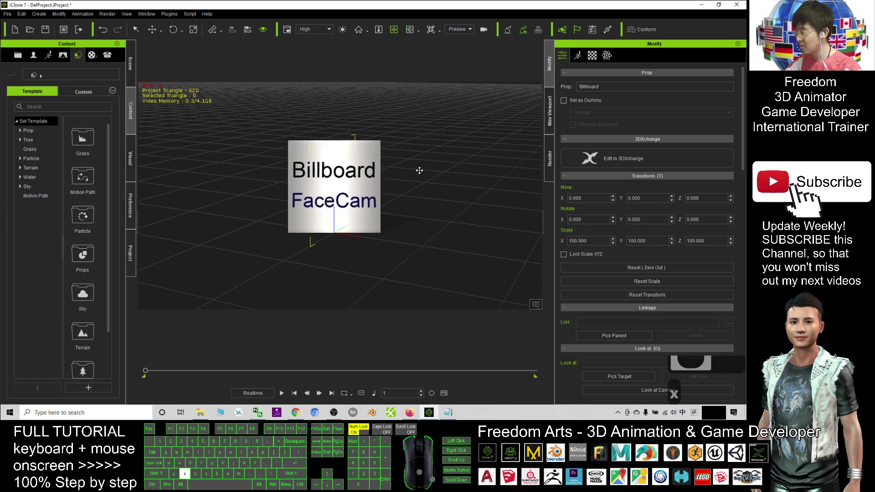
Step: Create a RotateZ billboard and move it along the X axis to about 215, away from the FaceCam billboard
{"action": "left_click", "coordinate": [360, 182]}
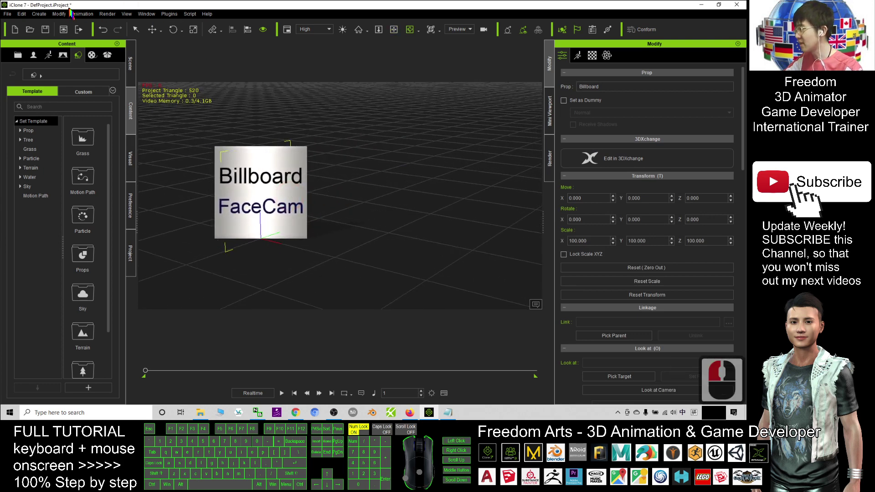
{"action": "left_click", "coordinate": [48, 15]}
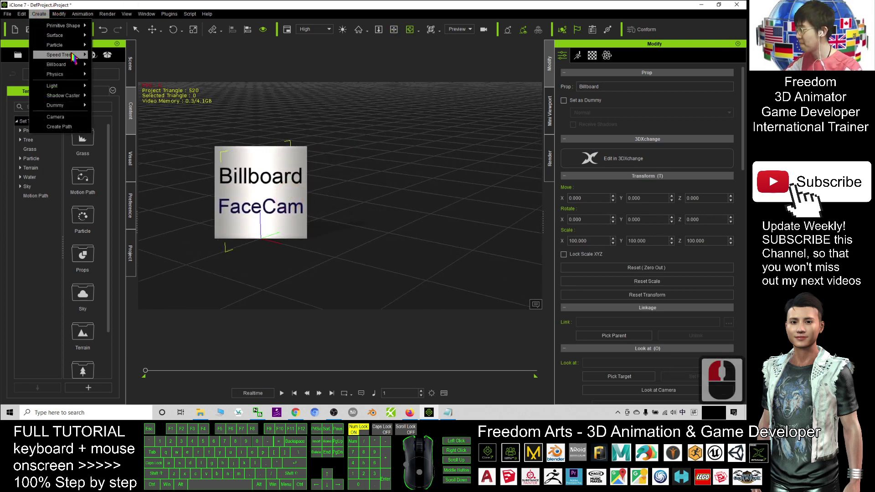
{"action": "left_click", "coordinate": [124, 67]}
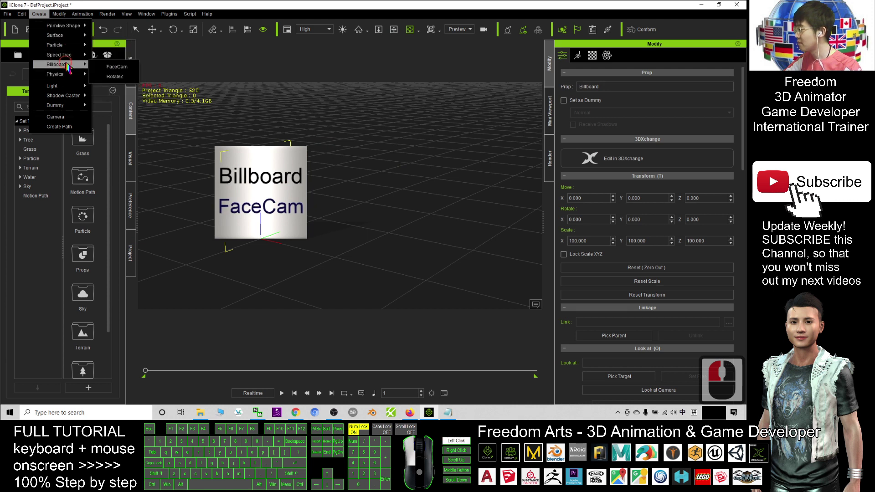
{"action": "left_click", "coordinate": [126, 76]}
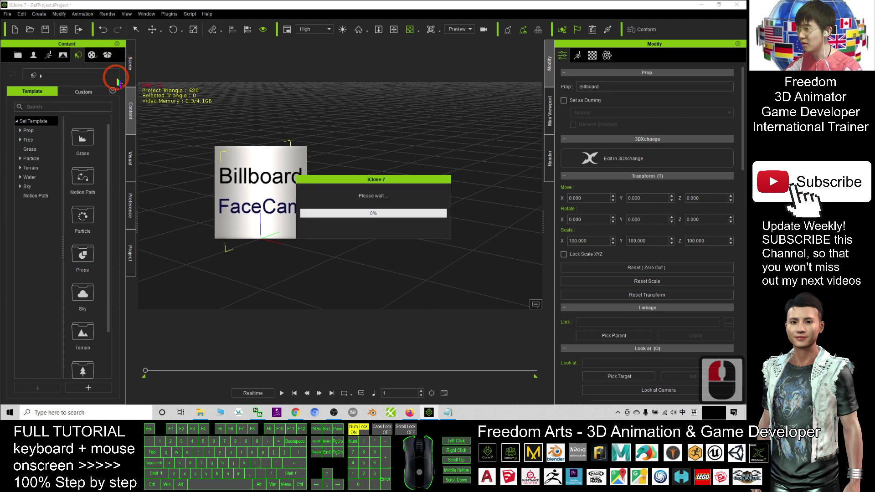
{"action": "key", "text": "w"}
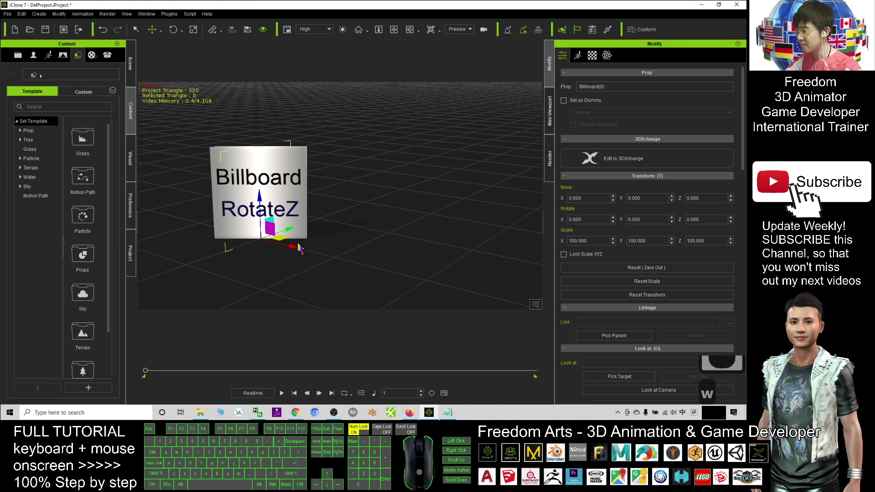
{"action": "left_click_drag", "start_coordinate": [293, 246], "coordinate": [501, 314]}
{"action": "key", "text": "x"}
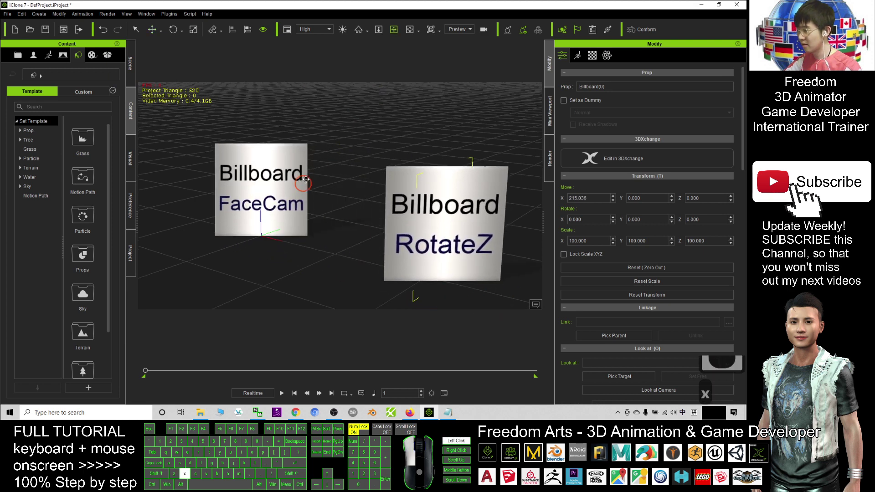
Step: View the FaceCam and RotateZ billboards from several angles and distances to compare how each one faces the camera
{"action": "key", "text": "c"}
{"action": "left_click_drag", "start_coordinate": [306, 186], "coordinate": [468, 175]}
{"action": "scroll", "coordinate": [468, 175], "scroll_direction": "down", "scroll_amount": 14}
{"action": "key", "text": "c"}
{"action": "left_click_drag", "start_coordinate": [342, 206], "coordinate": [329, 226]}
{"action": "left_click", "coordinate": [200, 413]}
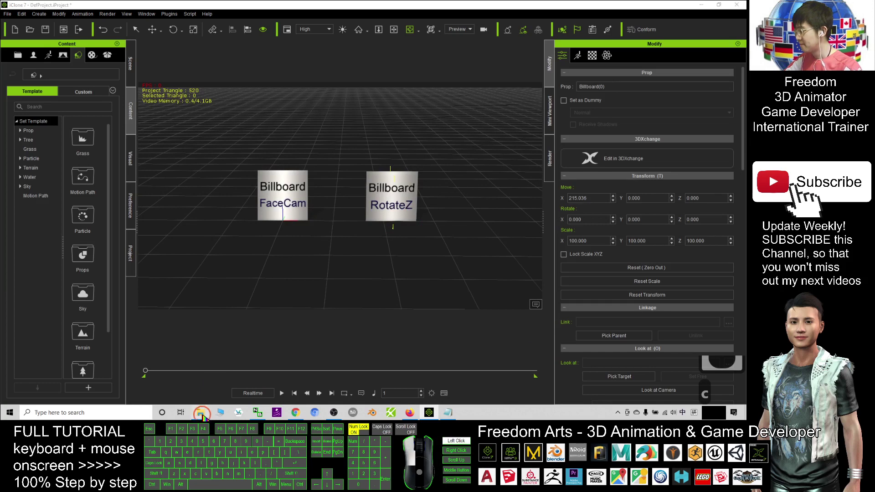
{"action": "left_click", "coordinate": [338, 237]}
{"action": "left_click_drag", "start_coordinate": [341, 96], "coordinate": [612, 64]}
{"action": "scroll", "coordinate": [279, 178], "scroll_direction": "up", "scroll_amount": 8}
{"action": "scroll", "coordinate": [279, 178], "scroll_direction": "up", "scroll_amount": 7}
{"action": "left_click", "coordinate": [286, 187]}
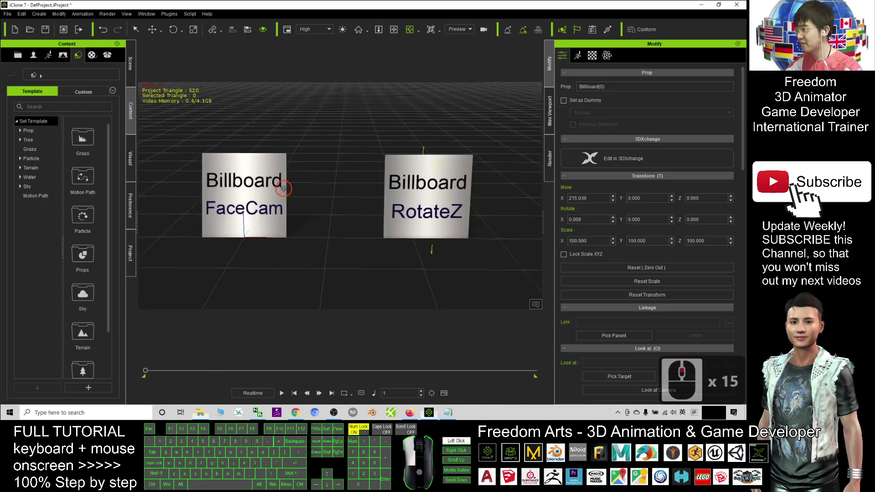
{"action": "scroll", "coordinate": [264, 187], "scroll_direction": "up", "scroll_amount": 4}
Step: Apply Meeting Heat.popVideo from the Fire folder in File Explorer to the FaceCam billboard in iClone 7
{"action": "left_click", "coordinate": [200, 412]}
{"action": "left_click", "coordinate": [200, 412]}
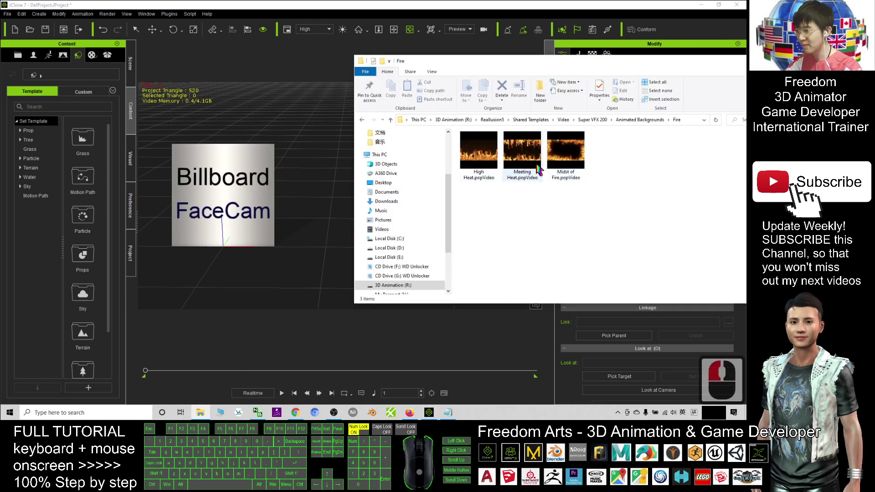
{"action": "left_click_drag", "start_coordinate": [538, 169], "coordinate": [239, 195]}
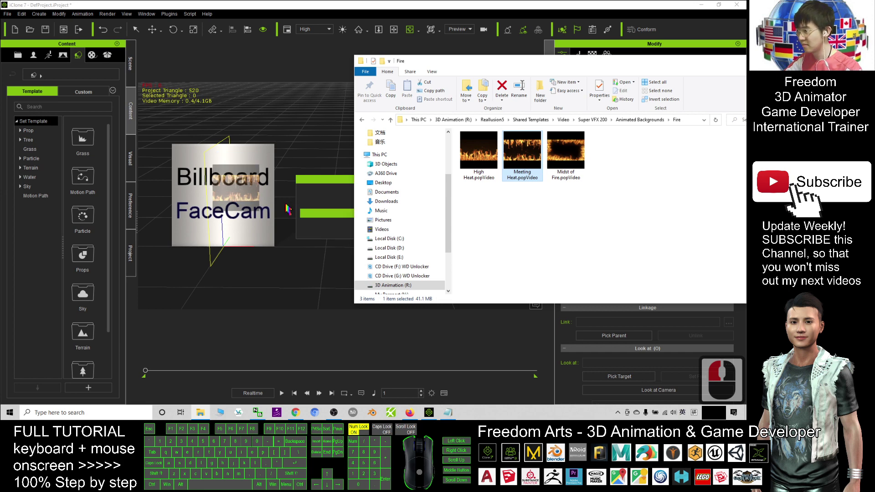
{"action": "left_click", "coordinate": [364, 5]}
{"action": "scroll", "coordinate": [224, 192], "scroll_direction": "up", "scroll_amount": 4}
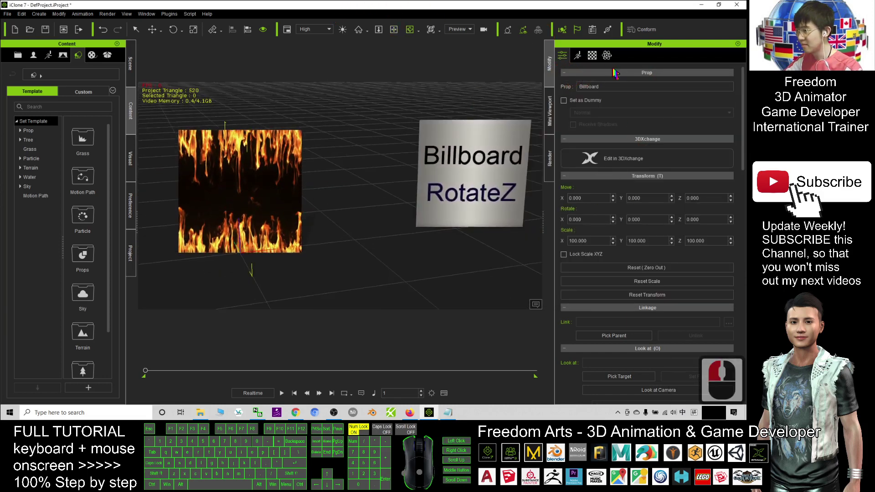
Step: Show the FaceCam billboard's material settings, play the fire video while orbiting to check it from other angles, and return to the first frame
{"action": "left_click", "coordinate": [592, 55]}
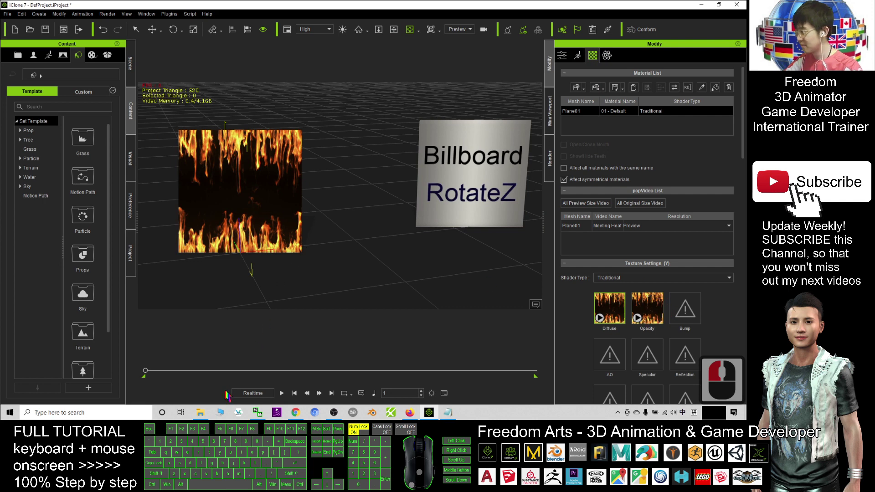
{"action": "left_click", "coordinate": [281, 393]}
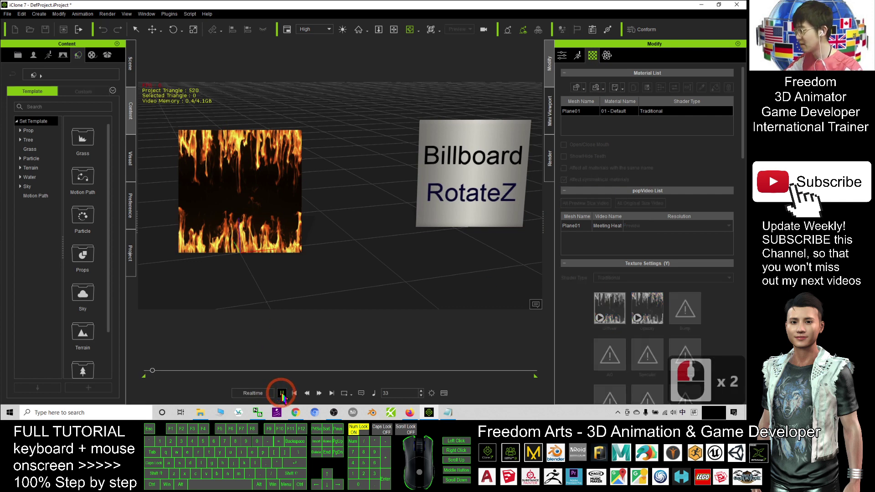
{"action": "left_click_drag", "start_coordinate": [244, 254], "coordinate": [291, 252]}
{"action": "key", "text": "c"}
{"action": "left_click_drag", "start_coordinate": [196, 230], "coordinate": [148, 201]}
{"action": "key", "text": "c"}
{"action": "key", "text": "c"}
{"action": "key", "text": "c"}
{"action": "key", "text": "c"}
{"action": "key", "text": "c"}
{"action": "key", "text": "c"}
{"action": "key", "text": "c"}
{"action": "key", "text": "c"}
{"action": "key", "text": "c"}
{"action": "key", "text": "c"}
{"action": "key", "text": "c"}
{"action": "key", "text": "c"}
{"action": "key", "text": "c"}
{"action": "key", "text": "c"}
{"action": "key", "text": "c"}
{"action": "key", "text": "c"}
{"action": "key", "text": "c"}
{"action": "key", "text": "c"}
{"action": "key", "text": "c"}
{"action": "key", "text": "c"}
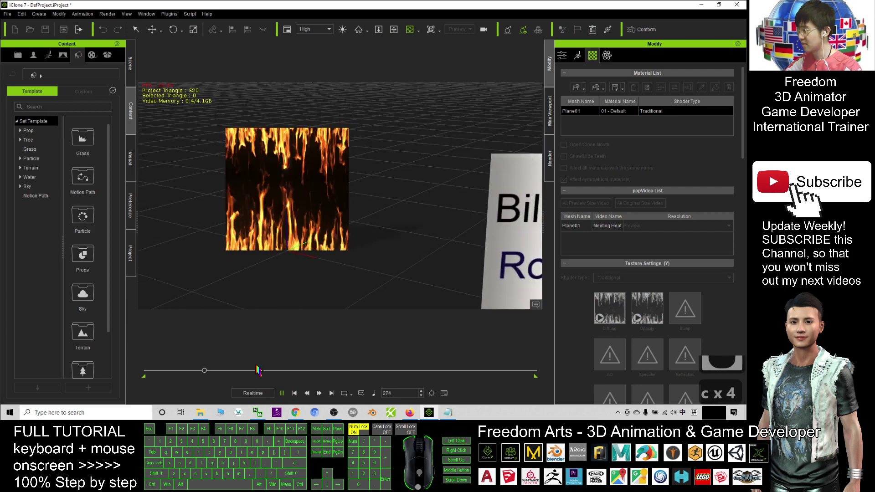
{"action": "left_click", "coordinate": [293, 393]}
{"action": "key", "text": "x"}
{"action": "left_click_drag", "start_coordinate": [454, 246], "coordinate": [378, 231]}
{"action": "key", "text": "c"}
{"action": "left_click_drag", "start_coordinate": [378, 232], "coordinate": [434, 273]}
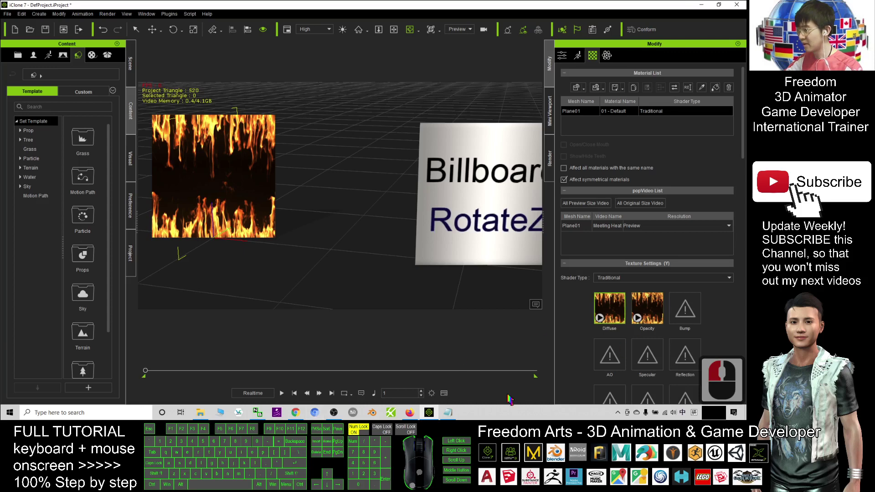
Step: Switch to File Explorer and open the Magic Effects folder inside Super VFX 200 > Motion Elements, with the window moved clear of the RotateZ billboard
{"action": "left_click", "coordinate": [218, 413]}
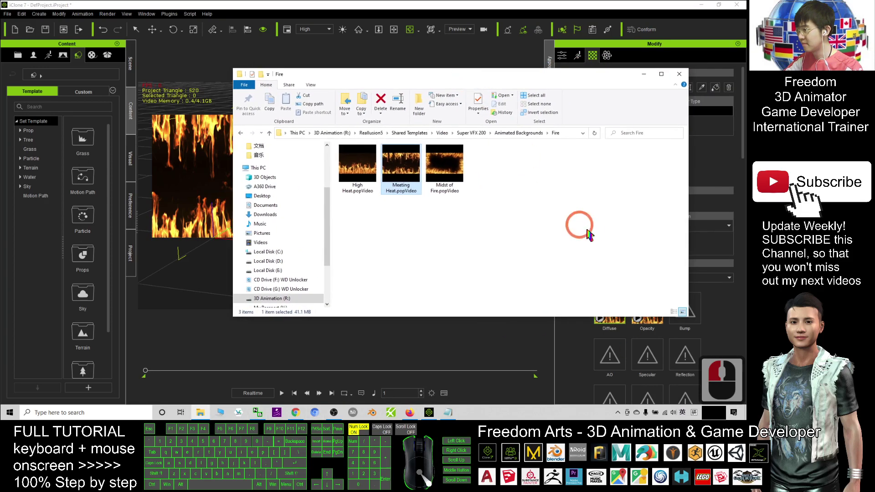
{"action": "key", "text": "alt+Left"}
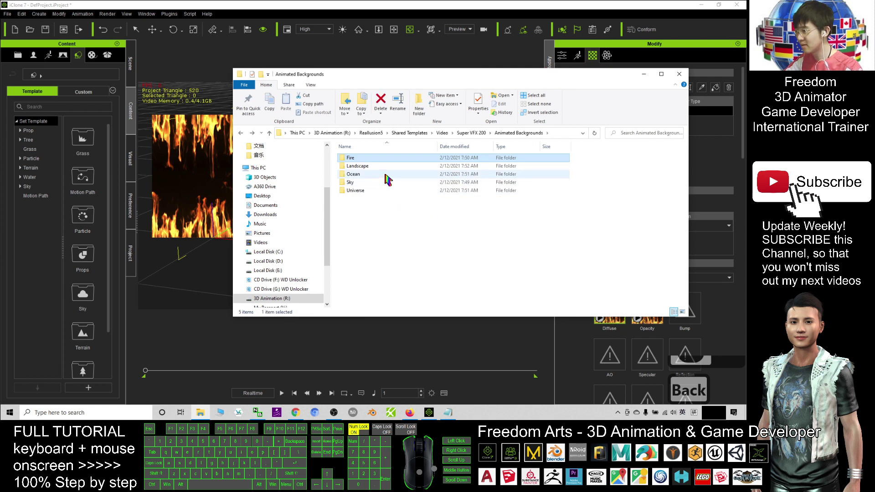
{"action": "left_click", "coordinate": [470, 132]}
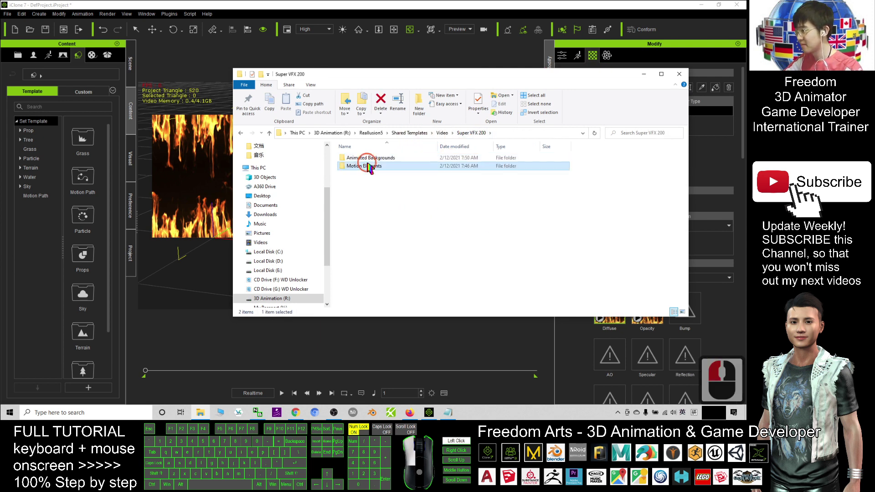
{"action": "double_click", "coordinate": [367, 166]}
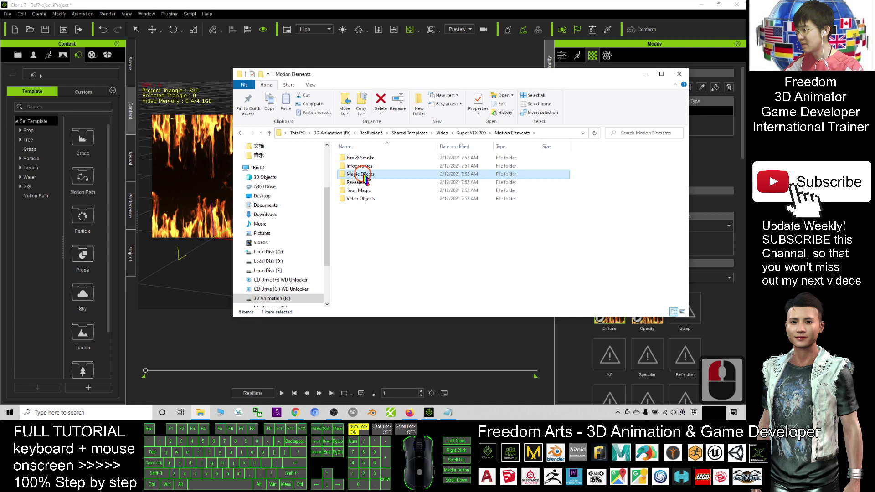
{"action": "double_click", "coordinate": [365, 175]}
{"action": "left_click_drag", "start_coordinate": [461, 77], "coordinate": [230, 66]}
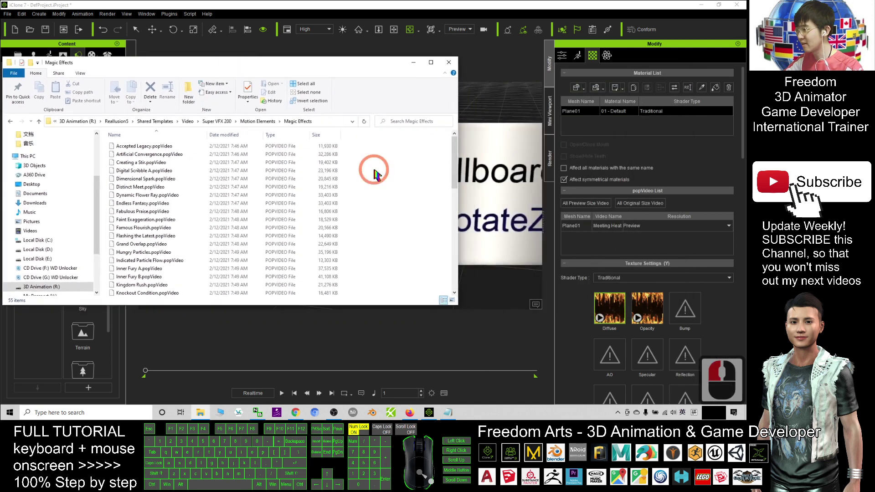
Step: Show the Magic Effects files as large icons and move the window further off the viewport
{"action": "right_click", "coordinate": [374, 172]}
{"action": "mouse_move", "coordinate": [413, 177]}
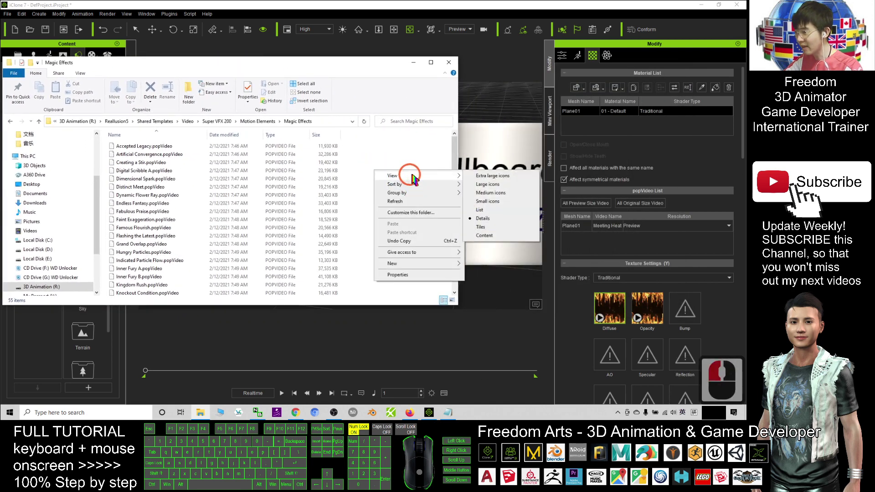
{"action": "left_click", "coordinate": [488, 184]}
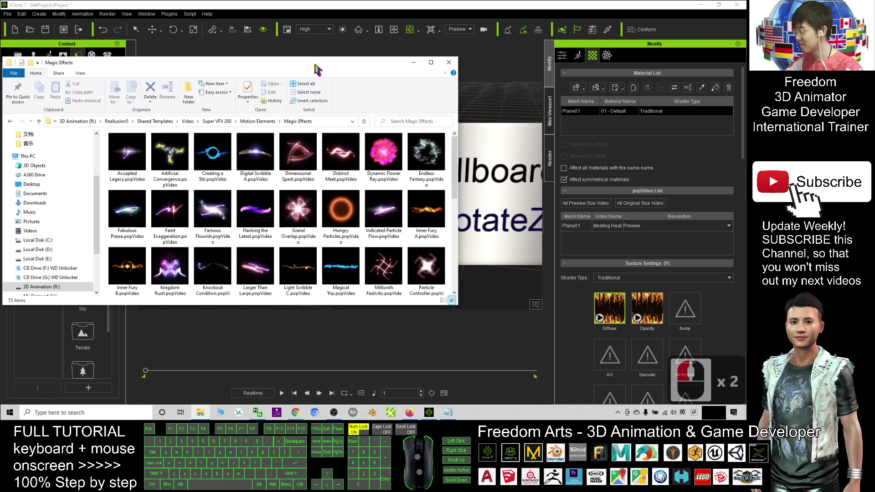
{"action": "left_click_drag", "start_coordinate": [318, 70], "coordinate": [239, 61]}
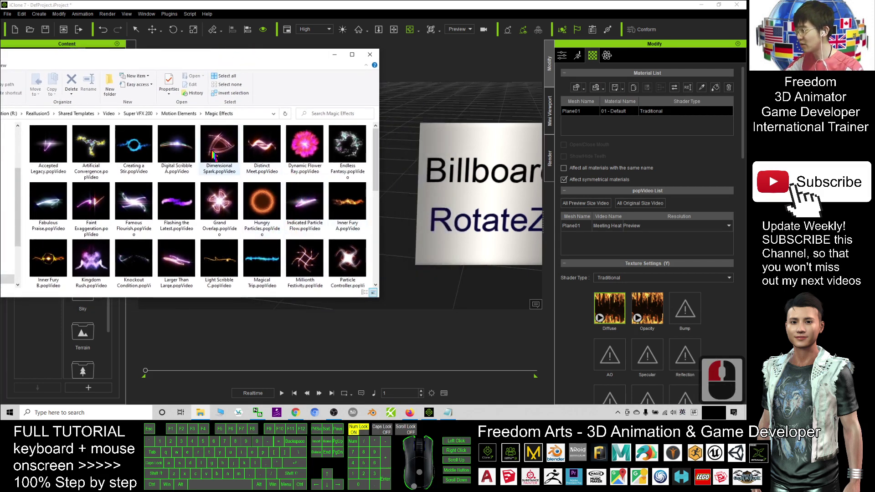
Step: Apply Dimensional Spark.popVideo from the Magic Effects folder to the RotateZ billboard and return to iClone 7
{"action": "left_click_drag", "start_coordinate": [213, 157], "coordinate": [453, 180]}
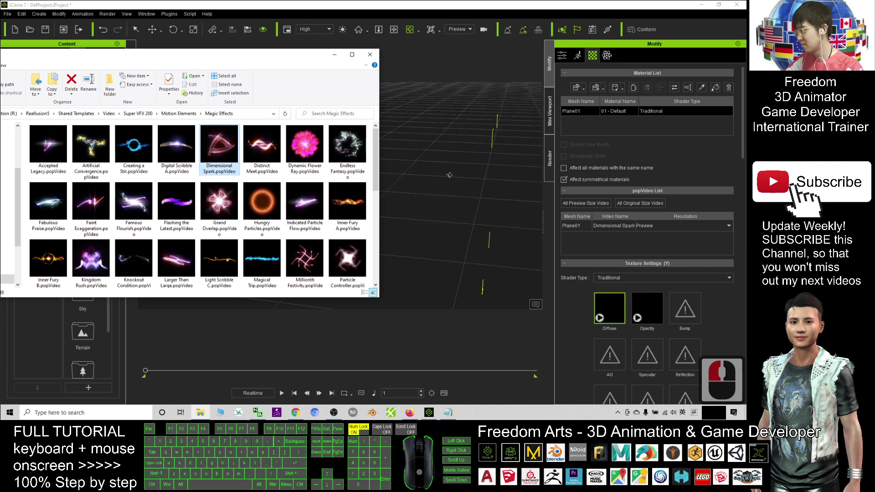
{"action": "scroll", "coordinate": [473, 214], "scroll_direction": "down", "scroll_amount": 10}
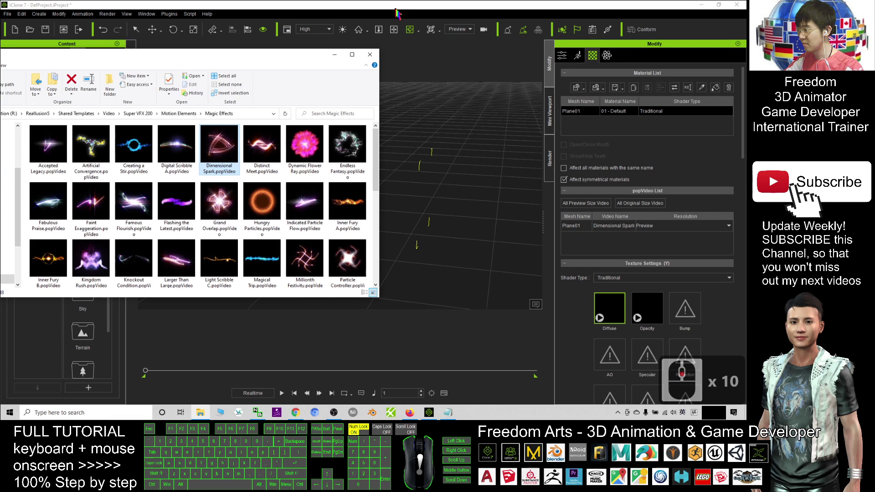
{"action": "left_click", "coordinate": [397, 13]}
Step: Play the project to preview the Dimensional Spark effect, then stop and return to the first frame
{"action": "left_click", "coordinate": [227, 389]}
{"action": "left_click", "coordinate": [281, 394]}
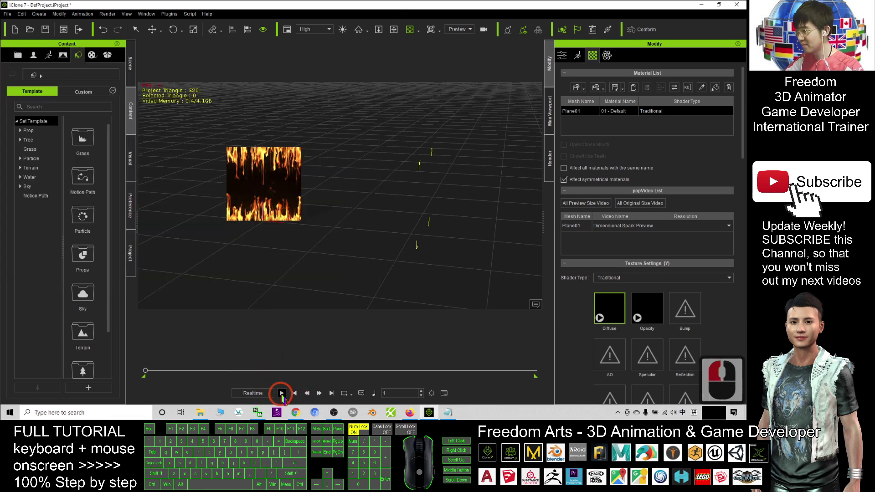
{"action": "scroll", "coordinate": [437, 210], "scroll_direction": "up", "scroll_amount": 20}
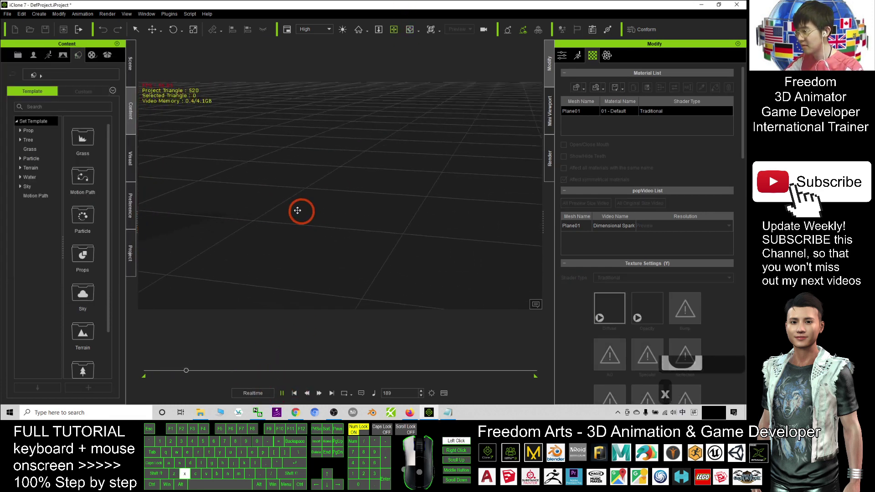
{"action": "scroll", "coordinate": [313, 206], "scroll_direction": "down", "scroll_amount": 16}
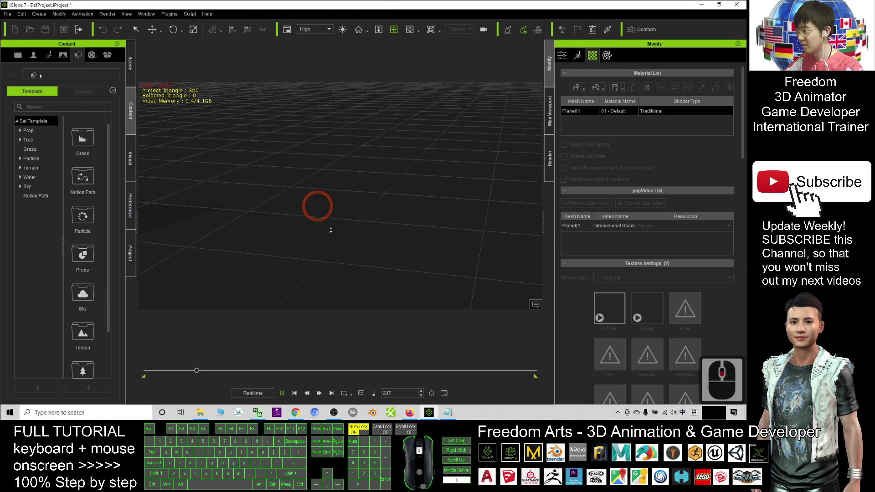
{"action": "left_click", "coordinate": [294, 394]}
Step: Scale the RotateZ billboard up uniformly to several times its size
{"action": "key", "text": "c"}
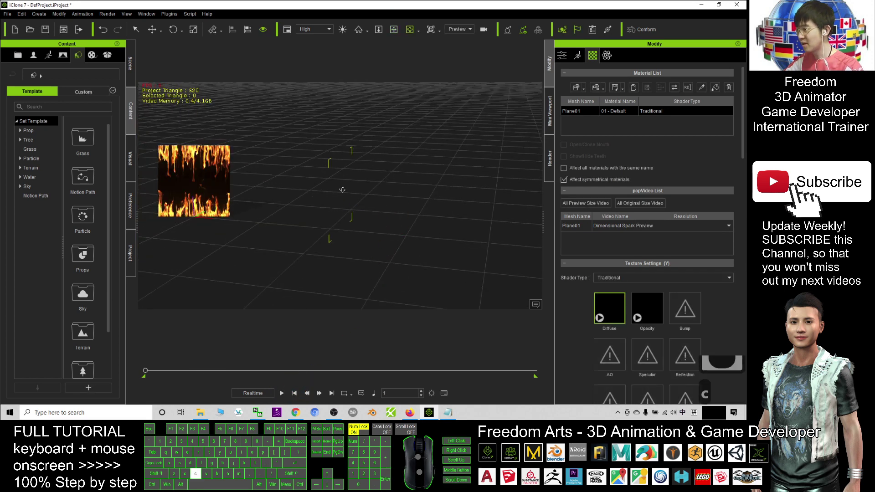
{"action": "mouse_move", "coordinate": [342, 190]}
{"action": "left_mouse_down"}
{"action": "mouse_move", "coordinate": [351, 204]}
{"action": "mouse_move", "coordinate": [341, 194]}
{"action": "left_mouse_up"}
{"action": "key", "text": "e"}
{"action": "key", "text": "r"}
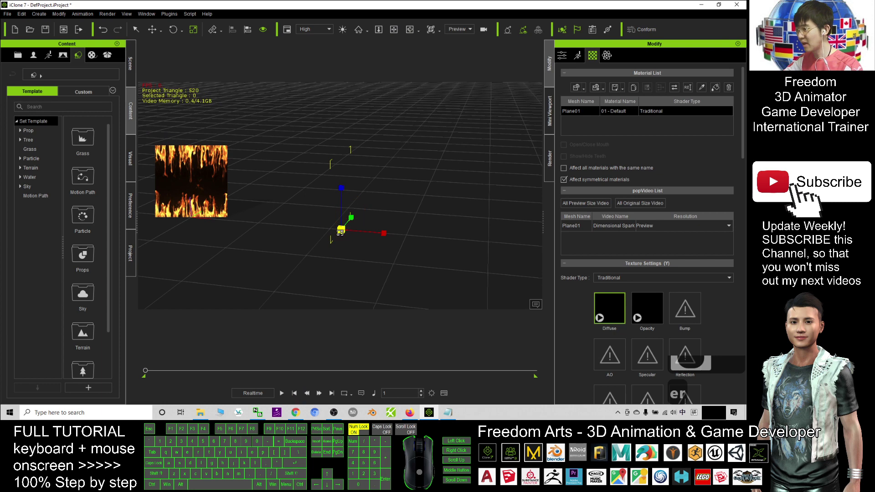
{"action": "left_click_drag", "start_coordinate": [488, 137], "coordinate": [319, 355]}
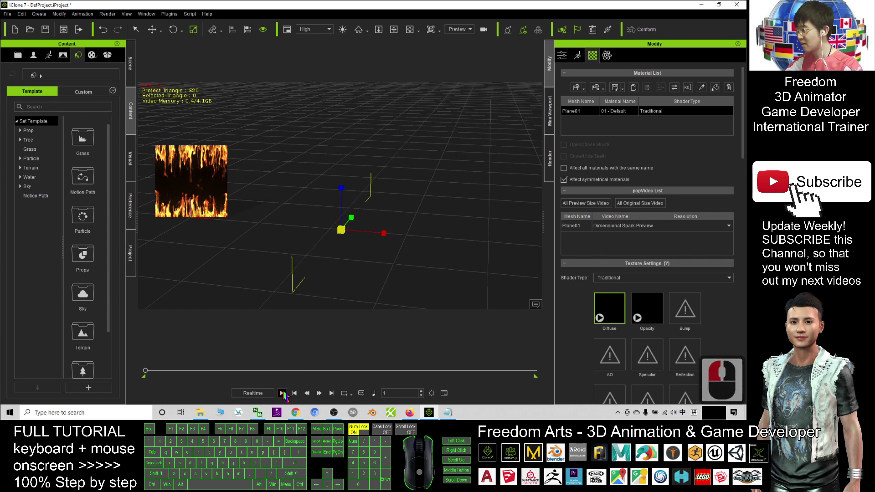
Step: Play the project again and orbit the scene to examine the enlarged Dimensional Spark effect and its Diffuse and Opacity maps
{"action": "left_click", "coordinate": [283, 394]}
{"action": "scroll", "coordinate": [373, 225], "scroll_direction": "down", "scroll_amount": 6}
{"action": "key", "text": "x"}
{"action": "left_click_drag", "start_coordinate": [351, 229], "coordinate": [345, 268]}
{"action": "key", "text": "c"}
{"action": "left_click_drag", "start_coordinate": [345, 269], "coordinate": [324, 242]}
{"action": "left_click", "coordinate": [630, 299]}
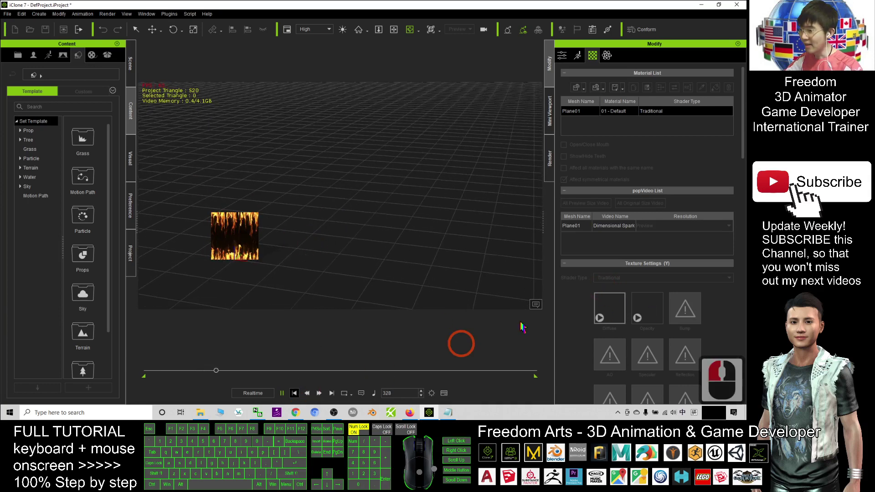
{"action": "left_click", "coordinate": [600, 309]}
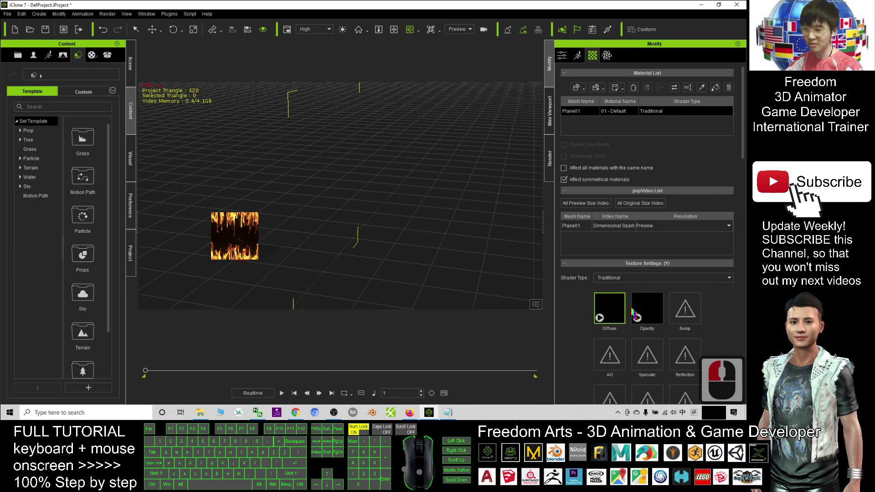
{"action": "key", "text": "c"}
{"action": "left_click_drag", "start_coordinate": [381, 268], "coordinate": [406, 269]}
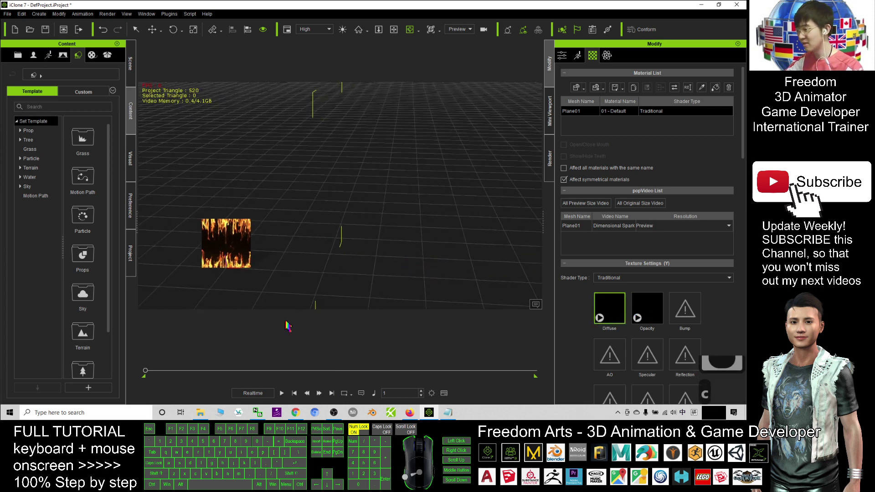
Step: Load Inner Fury B.popVideo from the Magic Effects folder into the Diffuse channel of the enlarged RotateZ billboard's material
{"action": "left_click", "coordinate": [200, 413]}
{"action": "scroll", "coordinate": [246, 243], "scroll_direction": "down", "scroll_amount": 4}
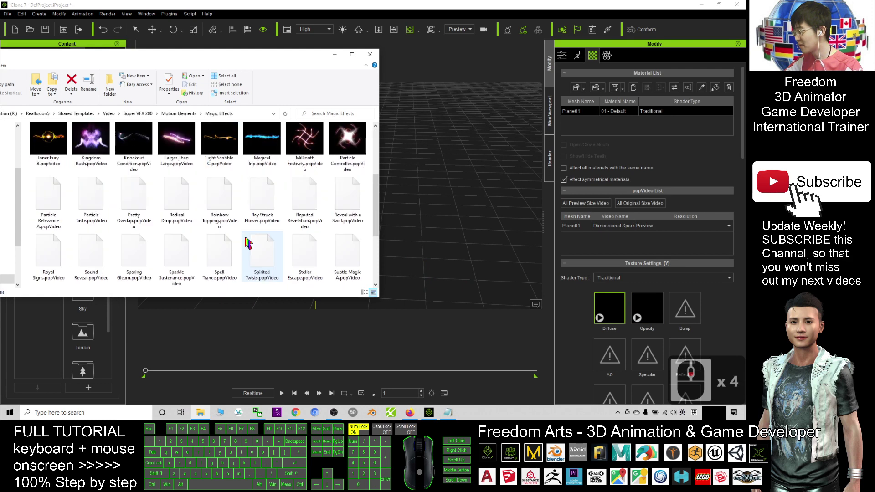
{"action": "scroll", "coordinate": [245, 234], "scroll_direction": "up", "scroll_amount": 2}
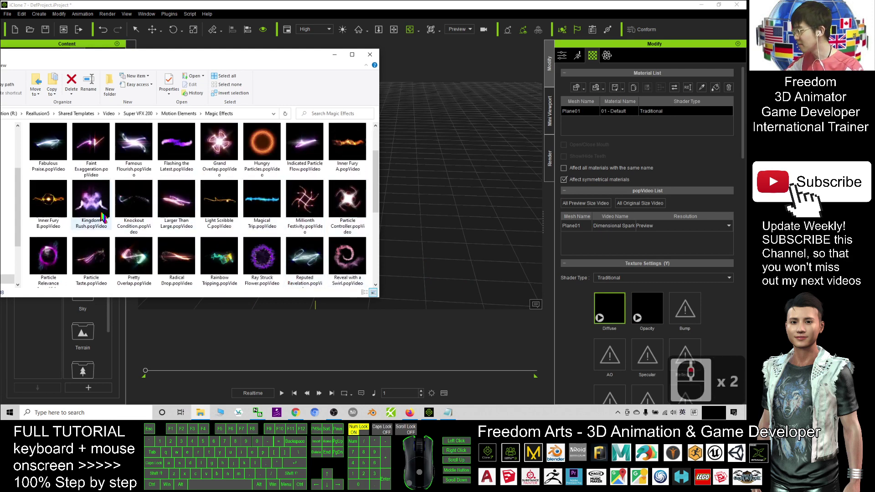
{"action": "left_click_drag", "start_coordinate": [55, 266], "coordinate": [67, 255]}
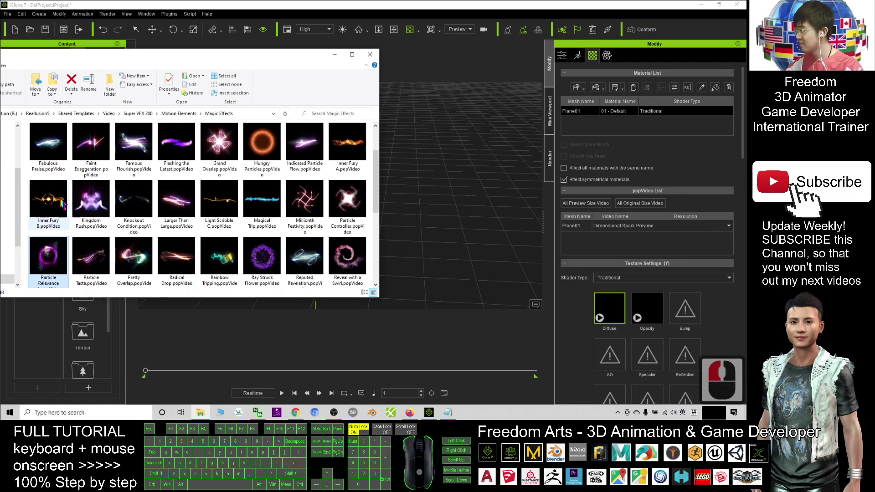
{"action": "left_click_drag", "start_coordinate": [48, 201], "coordinate": [612, 310]}
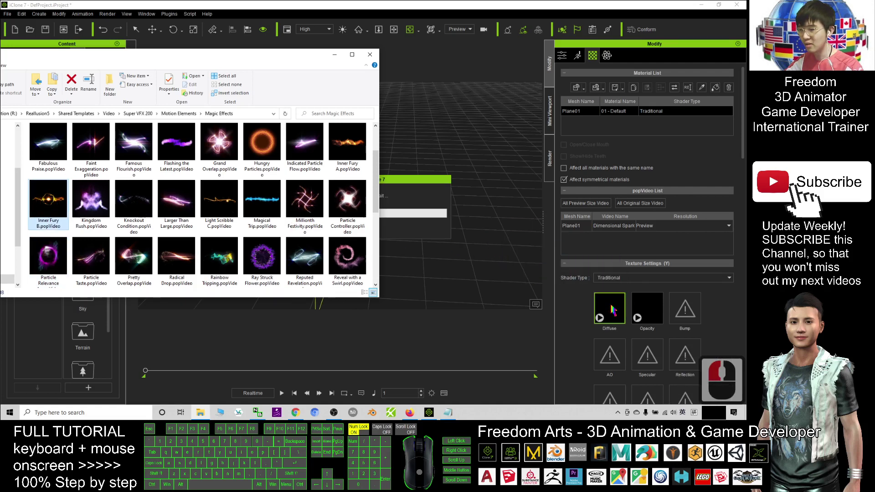
Step: Return to iClone 7 and play the project to view the Inner Fury B effect from another angle
{"action": "left_click", "coordinate": [545, 6]}
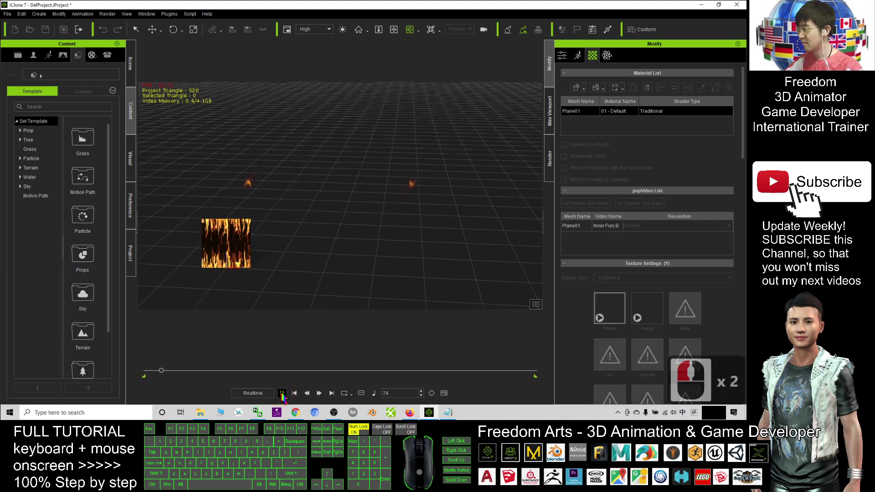
{"action": "key", "text": "c"}
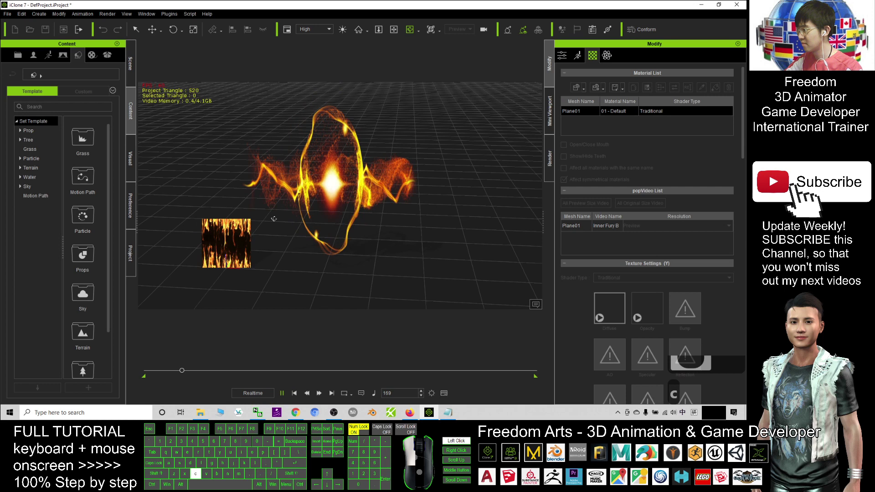
{"action": "left_click_drag", "start_coordinate": [274, 219], "coordinate": [307, 321]}
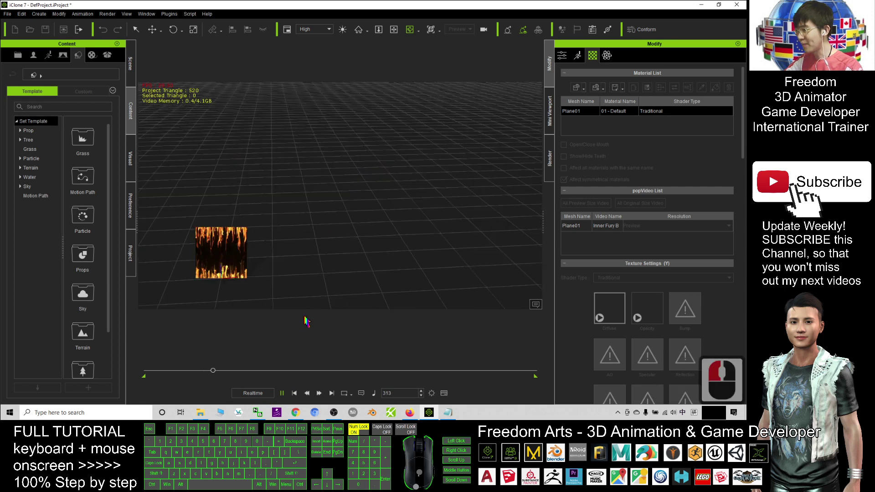
Step: Rewind the project and examine the material settings of the RotateZ billboard carrying the Inner Fury B effect
{"action": "left_click", "coordinate": [294, 393]}
{"action": "left_click", "coordinate": [341, 280]}
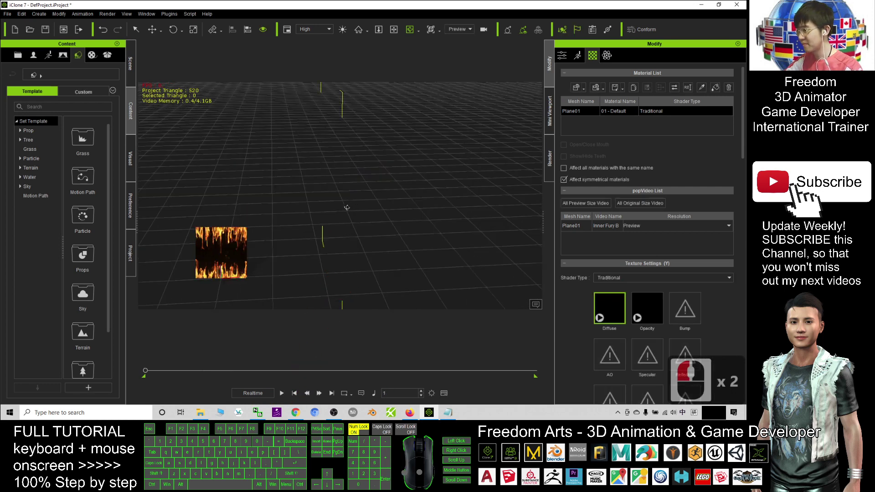
{"action": "left_click_drag", "start_coordinate": [743, 136], "coordinate": [607, 251]}
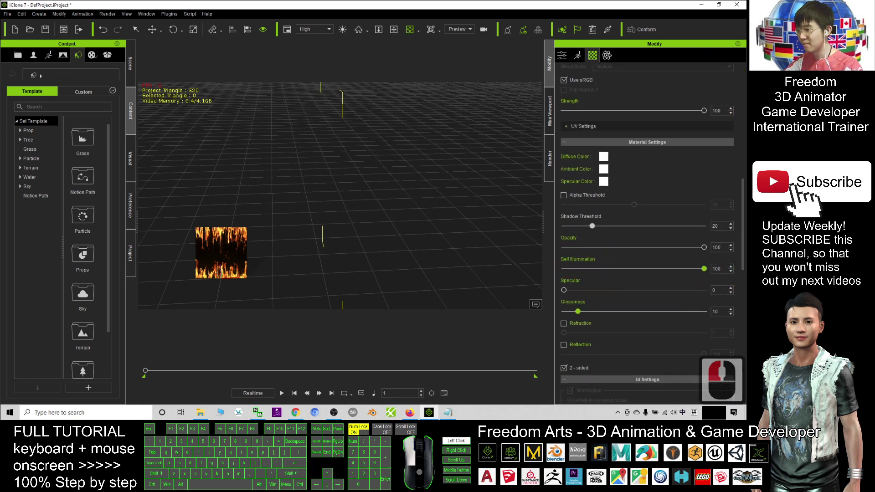
Step: Play the project and orbit the scene to watch the Inner Fury B effect, and rewind to the start
{"action": "left_click", "coordinate": [282, 393]}
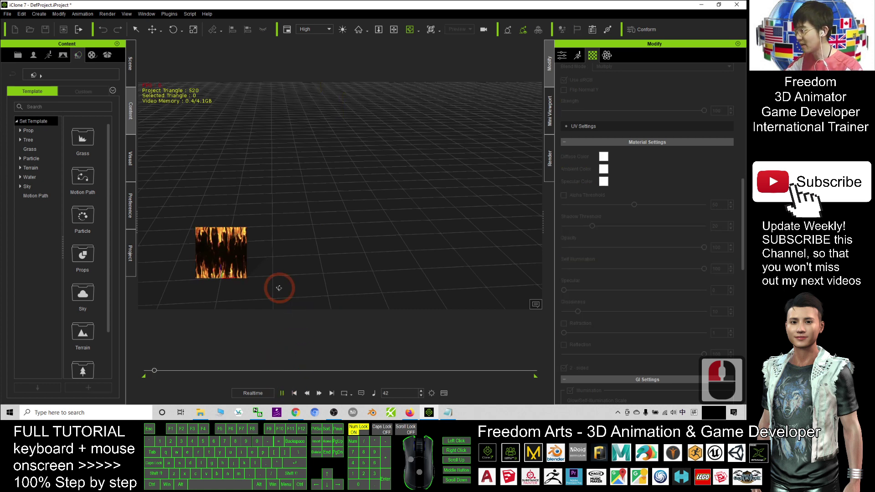
{"action": "left_click_drag", "start_coordinate": [375, 263], "coordinate": [414, 223]}
{"action": "key", "text": "c"}
{"action": "key", "text": "c"}
{"action": "key", "text": "c"}
{"action": "left_click", "coordinate": [294, 393]}
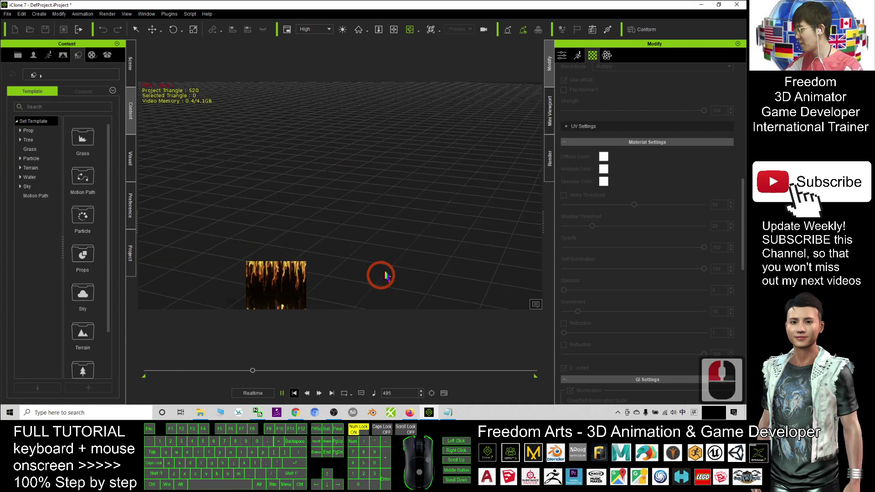
Step: Reframe the two billboards from another angle and bring the RotateZ billboard's texture channels back into view
{"action": "scroll", "coordinate": [384, 275], "scroll_direction": "down", "scroll_amount": 6}
{"action": "key", "text": "x"}
{"action": "key", "text": "c"}
{"action": "left_click_drag", "start_coordinate": [402, 257], "coordinate": [224, 228]}
{"action": "scroll", "coordinate": [627, 243], "scroll_direction": "up", "scroll_amount": 15}
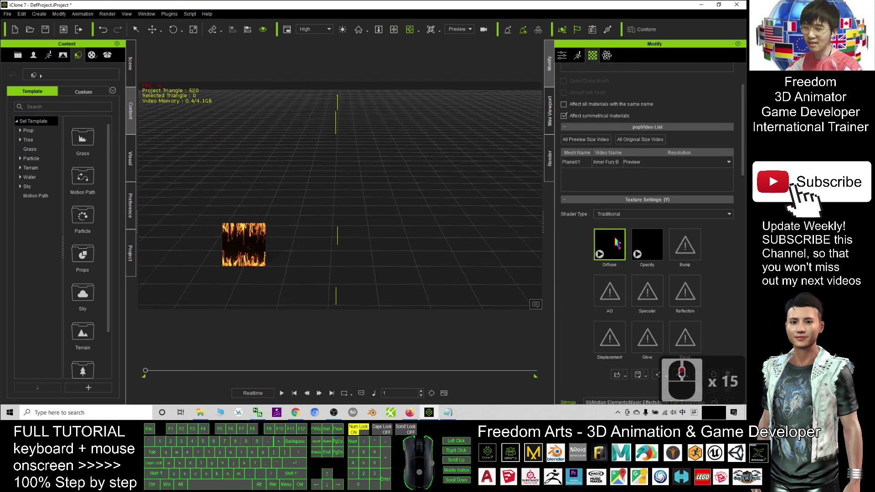
{"action": "key", "text": "x"}
{"action": "left_click_drag", "start_coordinate": [338, 239], "coordinate": [300, 261]}
{"action": "key", "text": "c"}
{"action": "key", "text": "x"}
{"action": "key", "text": "c"}
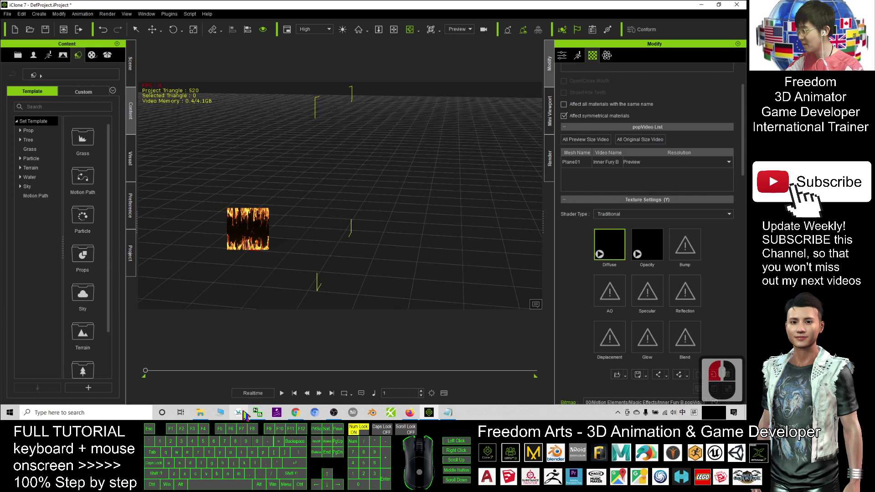
Step: Switch to File Explorer, look through Magic Effects, and open the Fire & Smoke folder with its files shown as thumbnails
{"action": "left_click", "coordinate": [221, 410]}
{"action": "scroll", "coordinate": [222, 226], "scroll_direction": "down", "scroll_amount": 5}
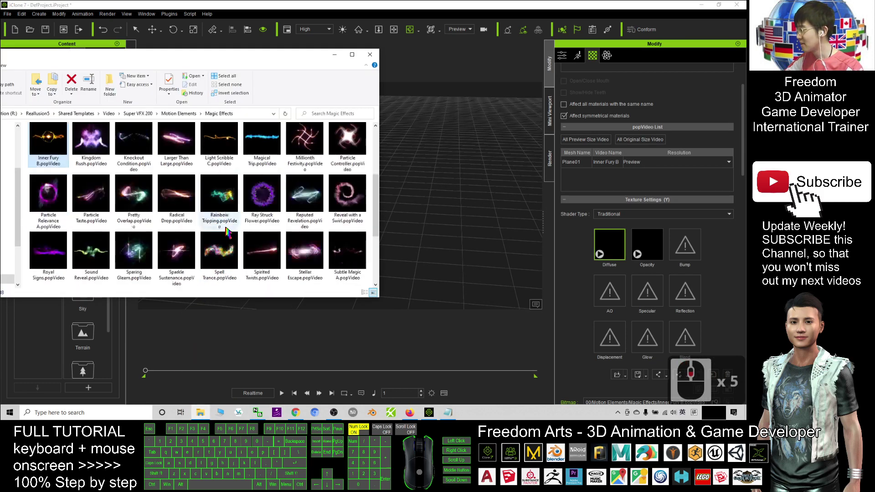
{"action": "scroll", "coordinate": [222, 226], "scroll_direction": "down", "scroll_amount": 6}
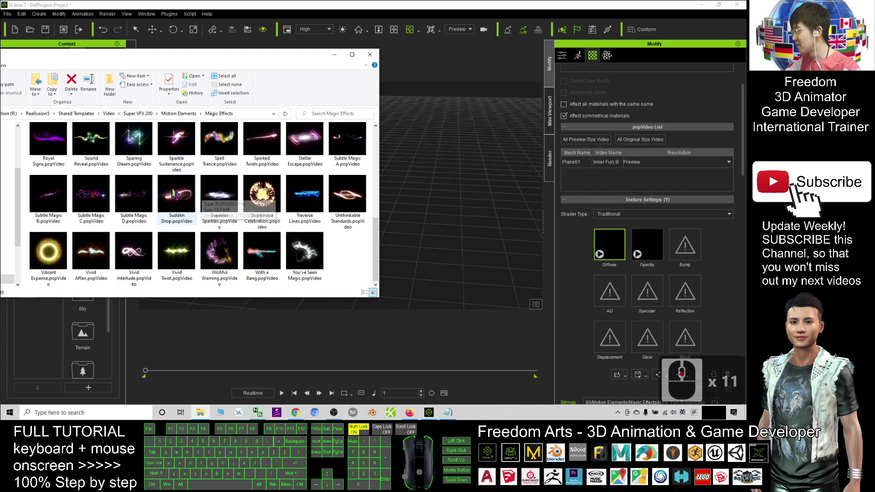
{"action": "left_click", "coordinate": [185, 115]}
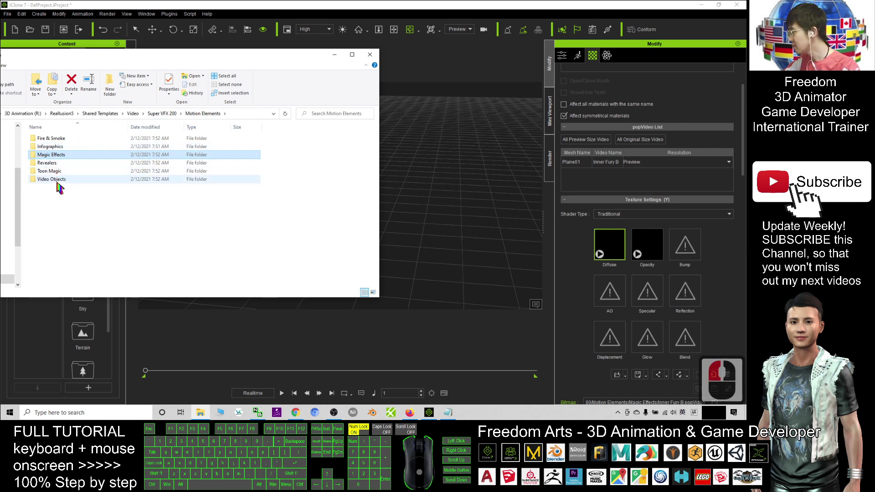
{"action": "double_click", "coordinate": [60, 139]}
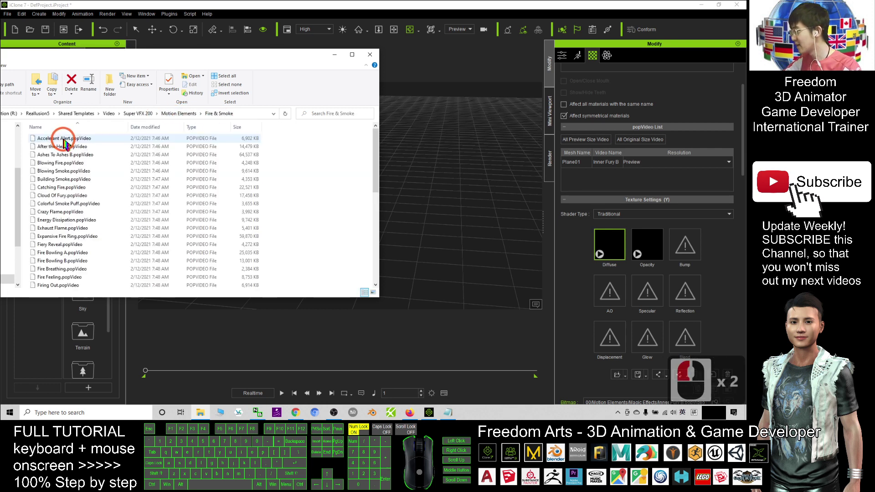
{"action": "right_click", "coordinate": [260, 161]}
{"action": "mouse_move", "coordinate": [333, 160]}
{"action": "left_click", "coordinate": [378, 167]}
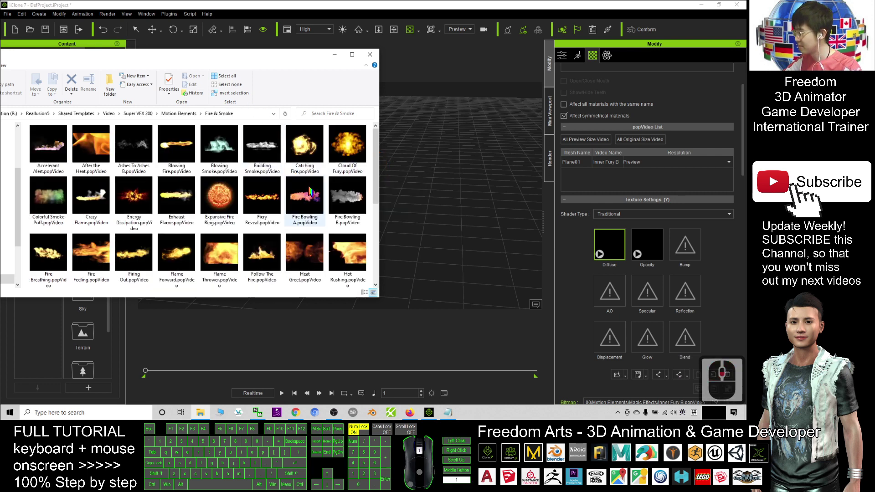
Step: Load Smoke Up.popVideo from the Fire & Smoke folder into the RotateZ billboard's Diffuse channel and return to iClone 7
{"action": "scroll", "coordinate": [346, 191], "scroll_direction": "down", "scroll_amount": 3}
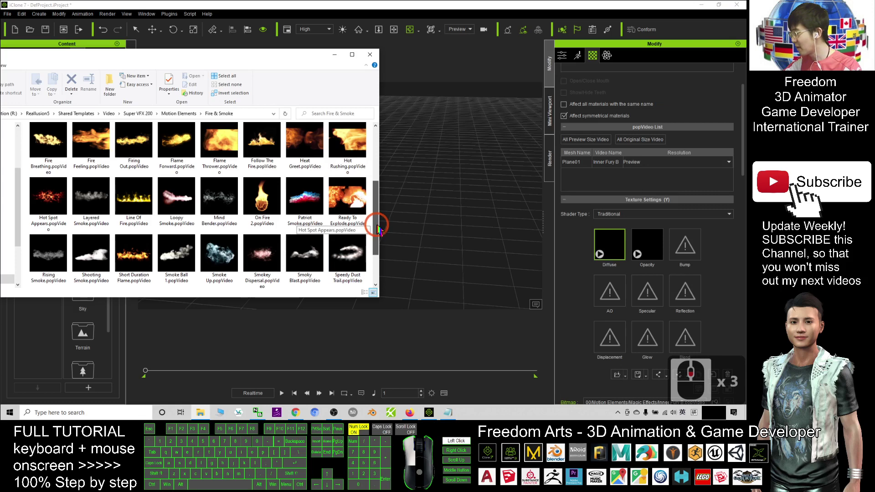
{"action": "left_click_drag", "start_coordinate": [223, 242], "coordinate": [624, 250]}
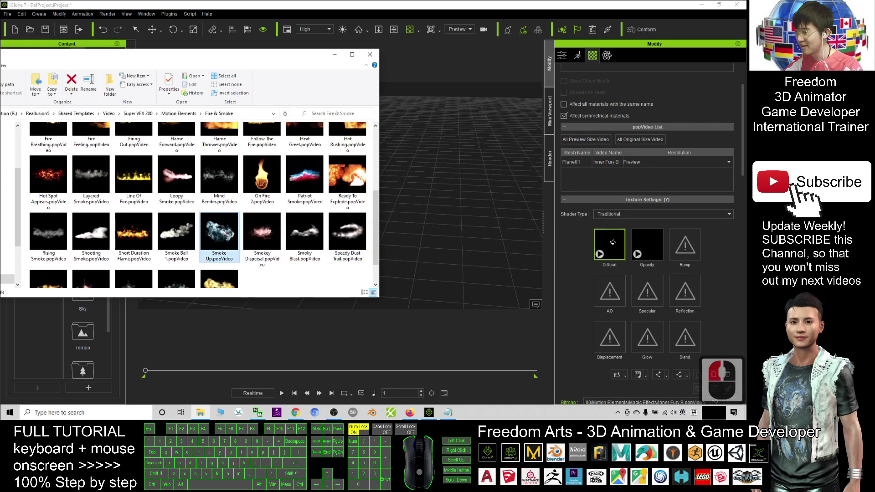
{"action": "left_click", "coordinate": [494, 6]}
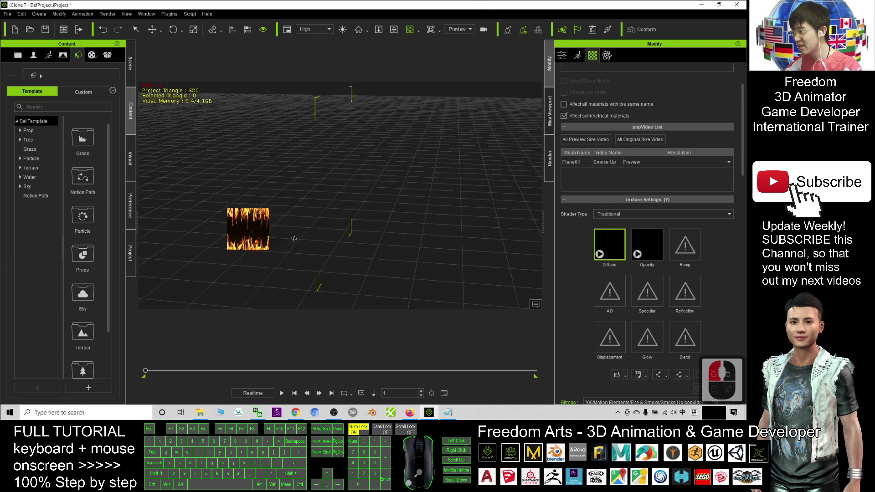
Step: Play the project from the start, watch the Smoke Up effect from several angles, and rewind
{"action": "key", "text": "x"}
{"action": "mouse_move", "coordinate": [293, 239]}
{"action": "left_mouse_down"}
{"action": "mouse_move", "coordinate": [283, 256]}
{"action": "mouse_move", "coordinate": [287, 234]}
{"action": "mouse_move", "coordinate": [307, 228]}
{"action": "left_mouse_up"}
{"action": "key", "text": "c"}
{"action": "key", "text": "x"}
{"action": "key", "text": "c"}
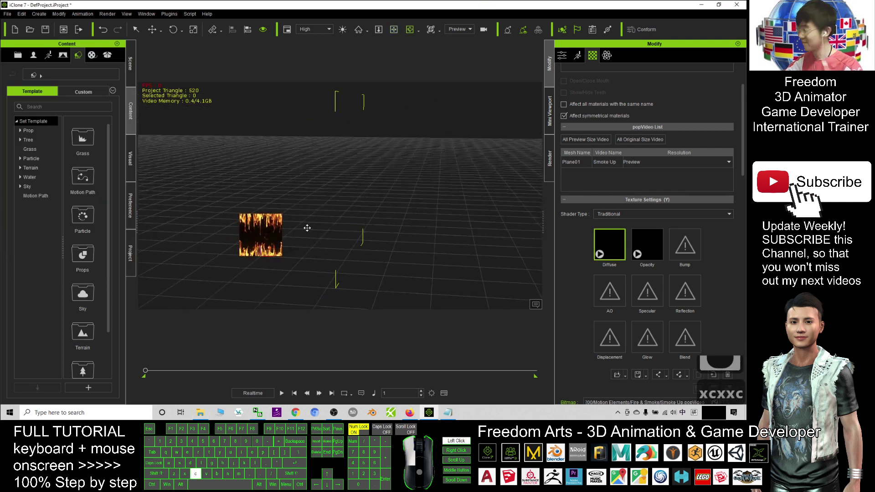
{"action": "left_click", "coordinate": [295, 393]}
{"action": "left_click", "coordinate": [283, 394]}
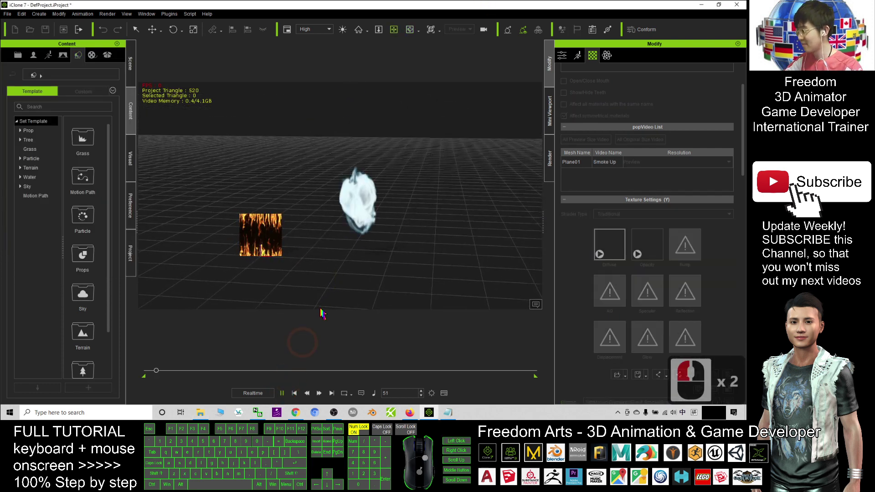
{"action": "left_click_drag", "start_coordinate": [346, 264], "coordinate": [321, 257]}
{"action": "key", "text": "c"}
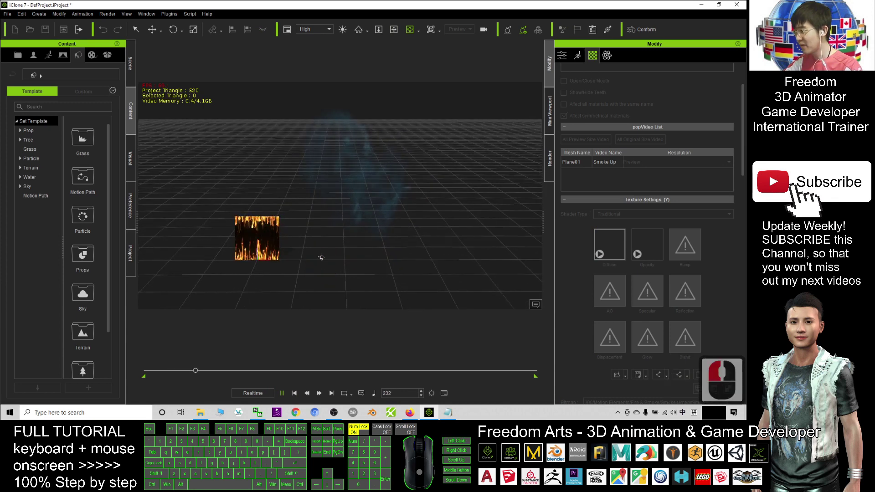
{"action": "left_click", "coordinate": [295, 393]}
{"action": "key", "text": "x"}
{"action": "key", "text": "c"}
{"action": "left_click_drag", "start_coordinate": [431, 248], "coordinate": [406, 266]}
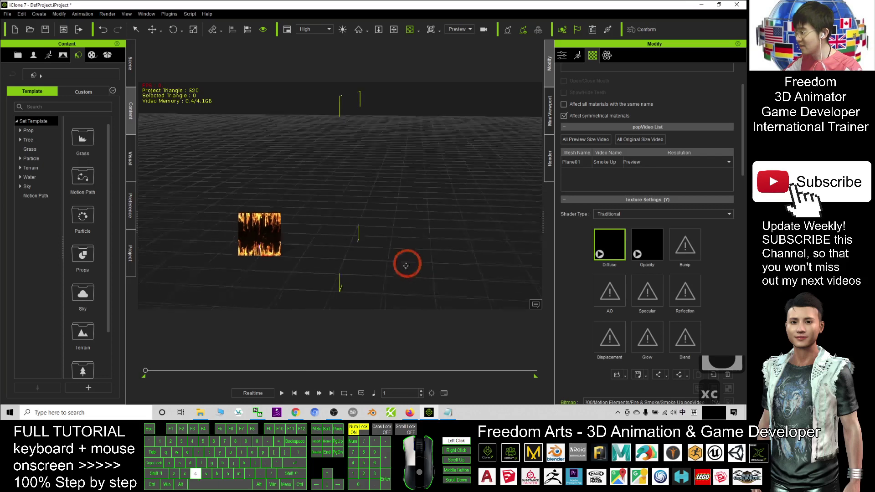
Step: Switch to Notes.txt in Notepad and show the download link for the popVideo Super VFX 200 pack
{"action": "left_click", "coordinate": [448, 413]}
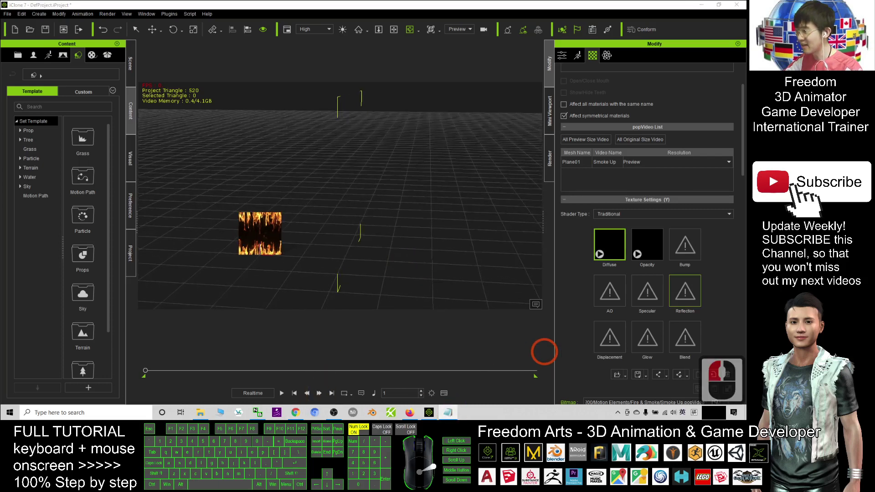
{"action": "left_click_drag", "start_coordinate": [746, 58], "coordinate": [385, 66]}
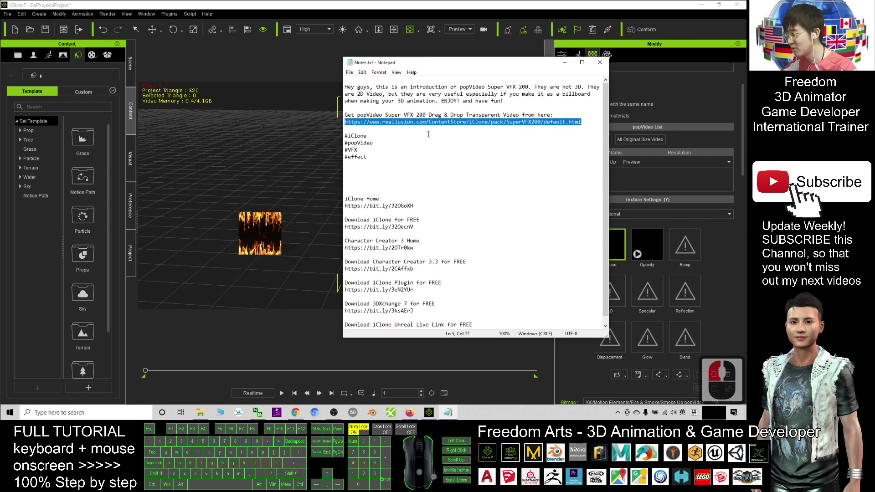
{"action": "left_click_drag", "start_coordinate": [520, 67], "coordinate": [485, 83]}
{"action": "left_click", "coordinate": [372, 138]}
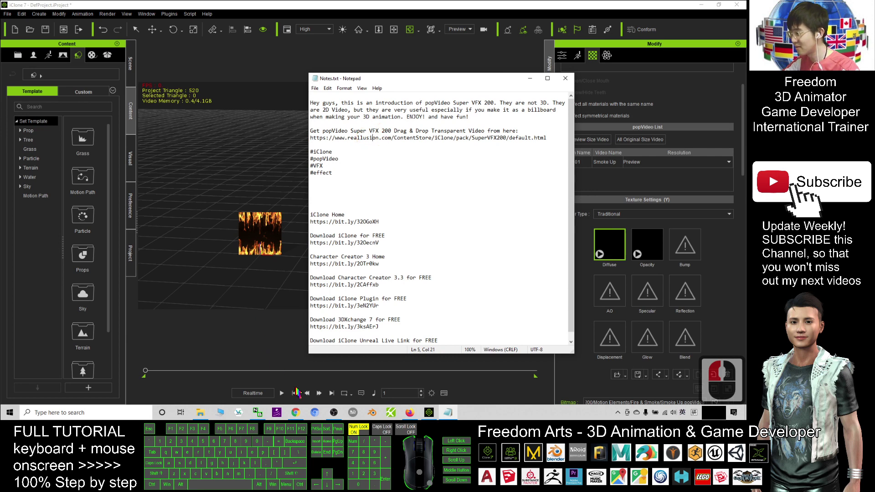
Step: Switch to Chrome and review the effect categories on the Super VFX 200 Content Store page
{"action": "left_click", "coordinate": [297, 413]}
{"action": "left_click", "coordinate": [23, 7]}
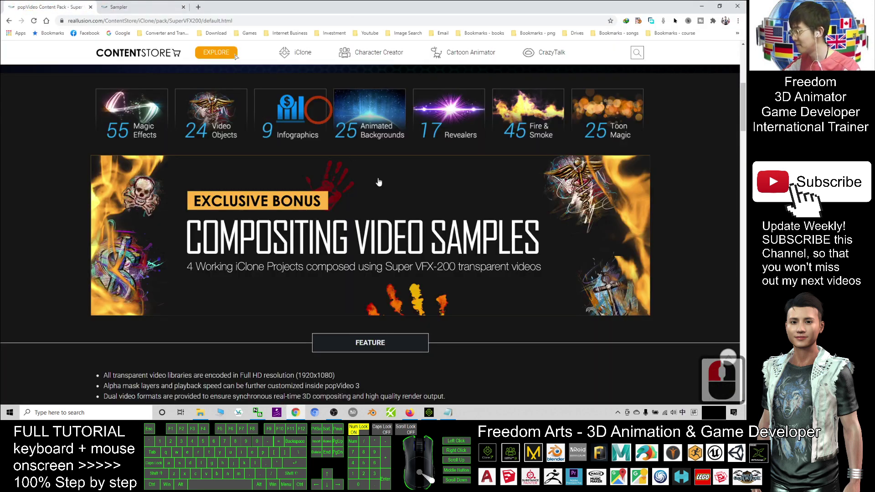
{"action": "mouse_move", "coordinate": [236, 56]}
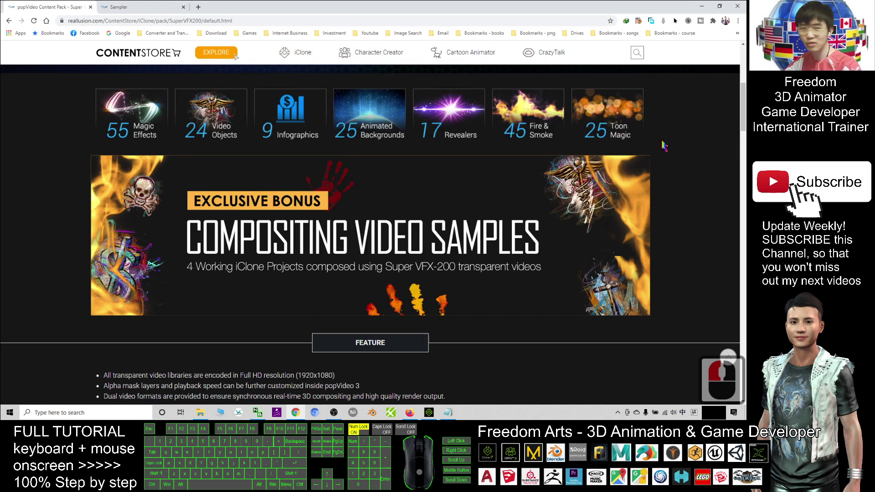
Step: Return to iClone 7, play and pause the Smoke Up effect, and move the playhead to frame 64
{"action": "left_click", "coordinate": [431, 414]}
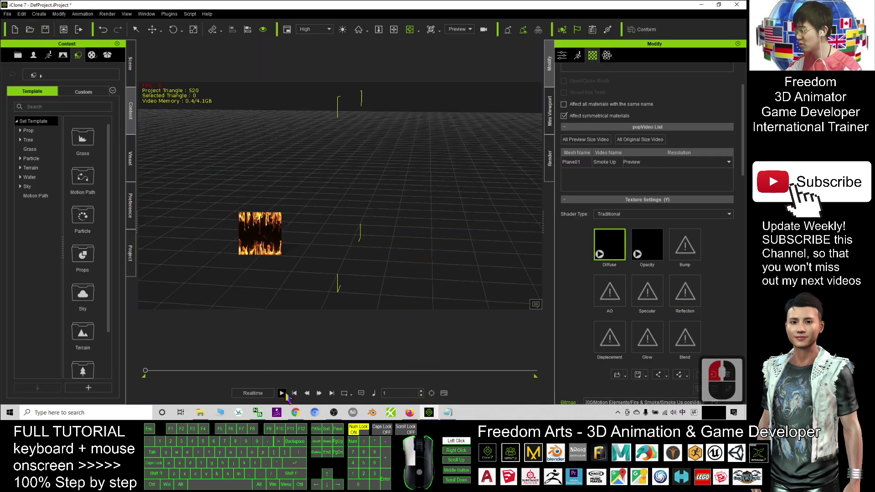
{"action": "left_click", "coordinate": [282, 393]}
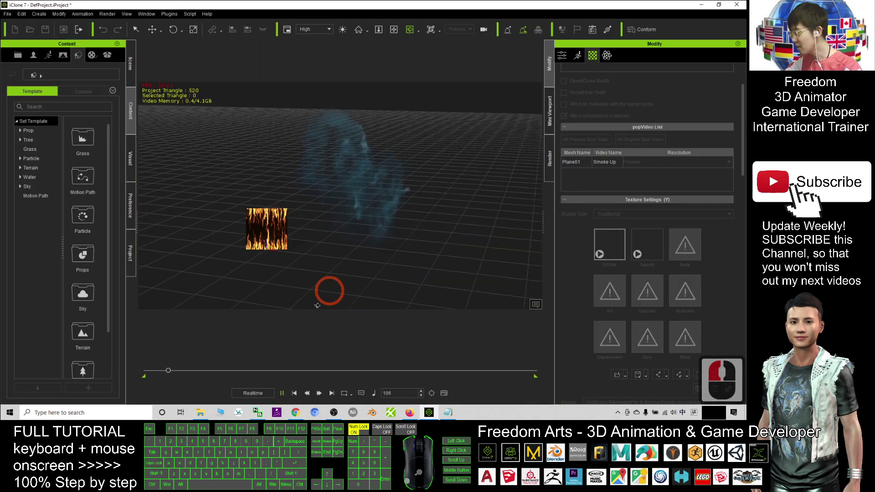
{"action": "left_click", "coordinate": [282, 393]}
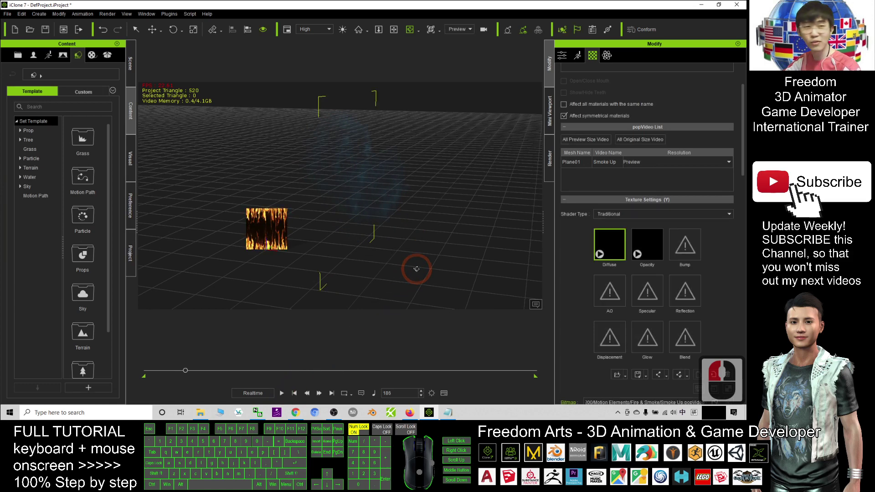
{"action": "mouse_move", "coordinate": [302, 255]}
{"action": "left_mouse_down"}
{"action": "mouse_move", "coordinate": [344, 256]}
{"action": "mouse_move", "coordinate": [308, 255]}
{"action": "left_mouse_up"}
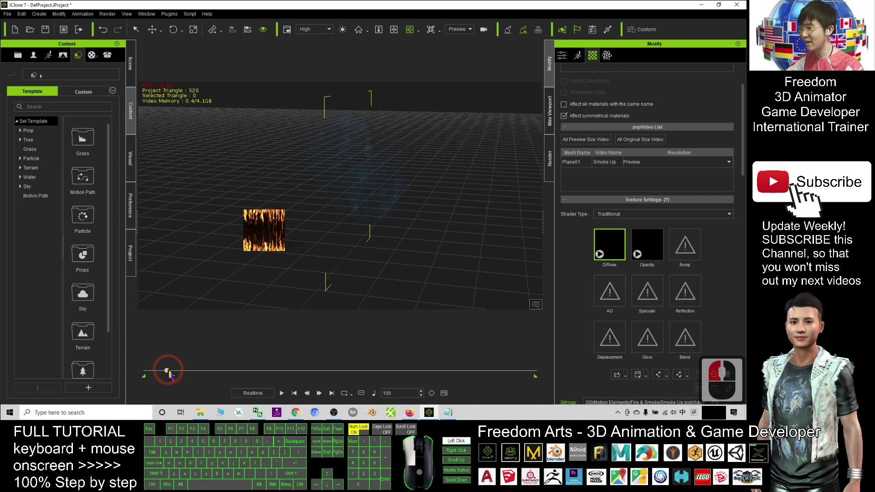
{"action": "mouse_move", "coordinate": [166, 373]}
{"action": "left_mouse_down"}
{"action": "mouse_move", "coordinate": [147, 368]}
{"action": "mouse_move", "coordinate": [163, 374]}
{"action": "left_mouse_up"}
Step: Zoom in on the Smoke Up billboard and examine its transparent smoke from different angles
{"action": "scroll", "coordinate": [381, 215], "scroll_direction": "up", "scroll_amount": 20}
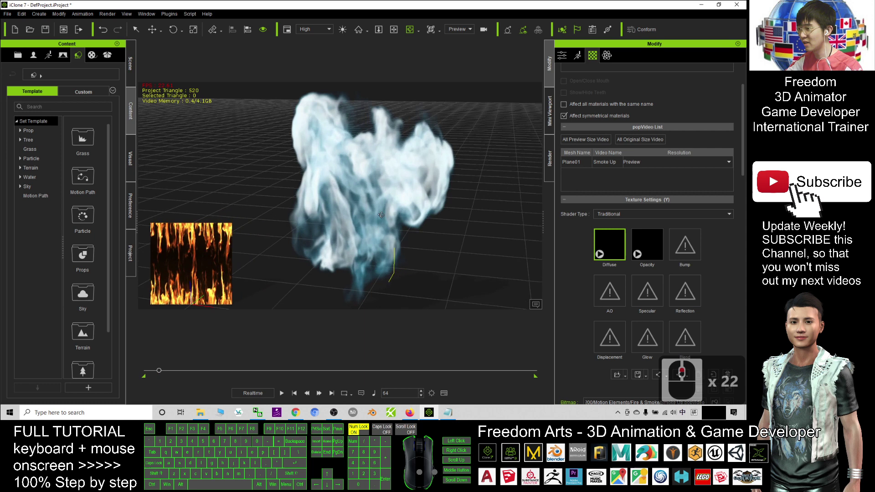
{"action": "scroll", "coordinate": [381, 215], "scroll_direction": "up", "scroll_amount": 1}
{"action": "scroll", "coordinate": [381, 215], "scroll_direction": "down", "scroll_amount": 3}
{"action": "key", "text": "c"}
{"action": "left_click_drag", "start_coordinate": [381, 214], "coordinate": [273, 196]}
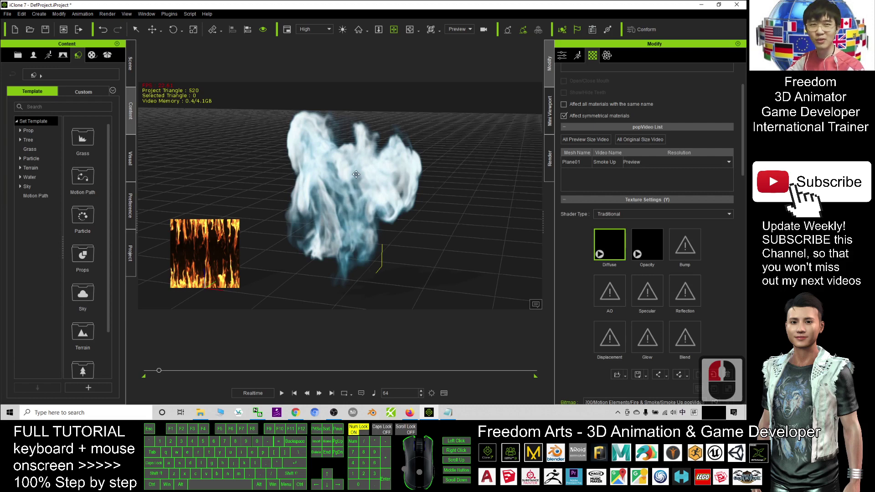
{"action": "key", "text": "x"}
{"action": "left_click_drag", "start_coordinate": [378, 188], "coordinate": [387, 196]}
{"action": "key", "text": "x"}
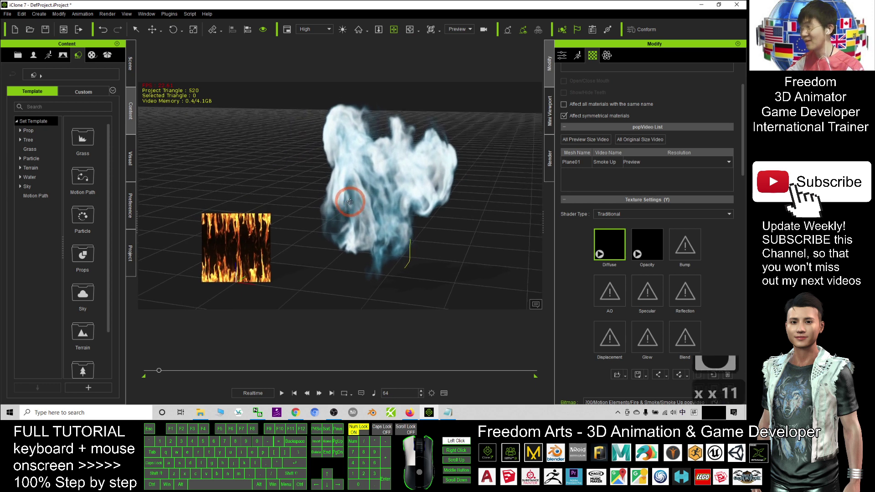